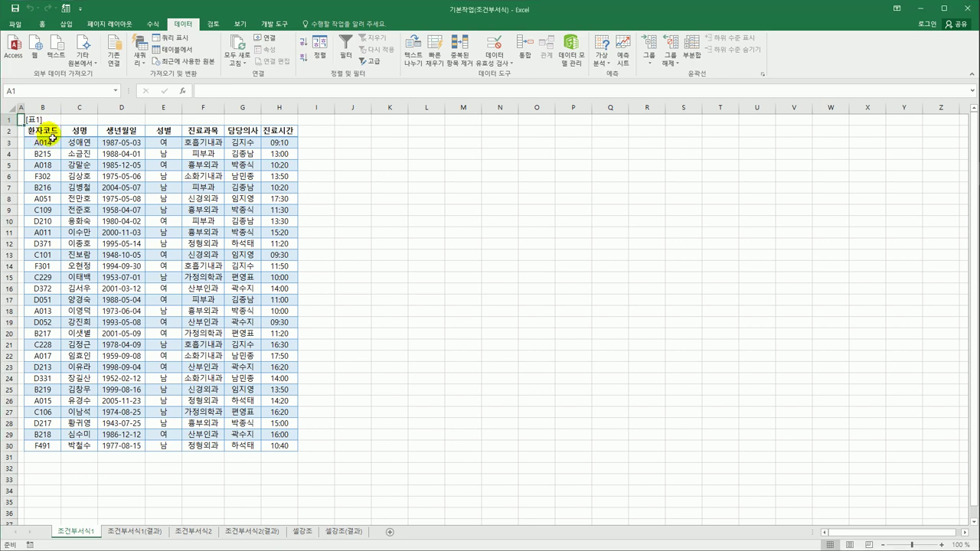
left_click(279, 445)
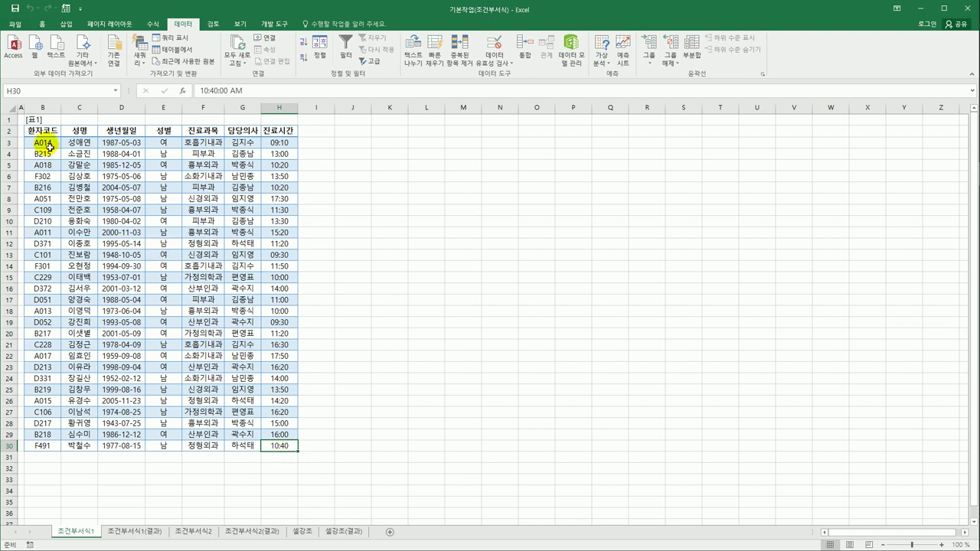
left_click_drag(42, 130, 272, 133)
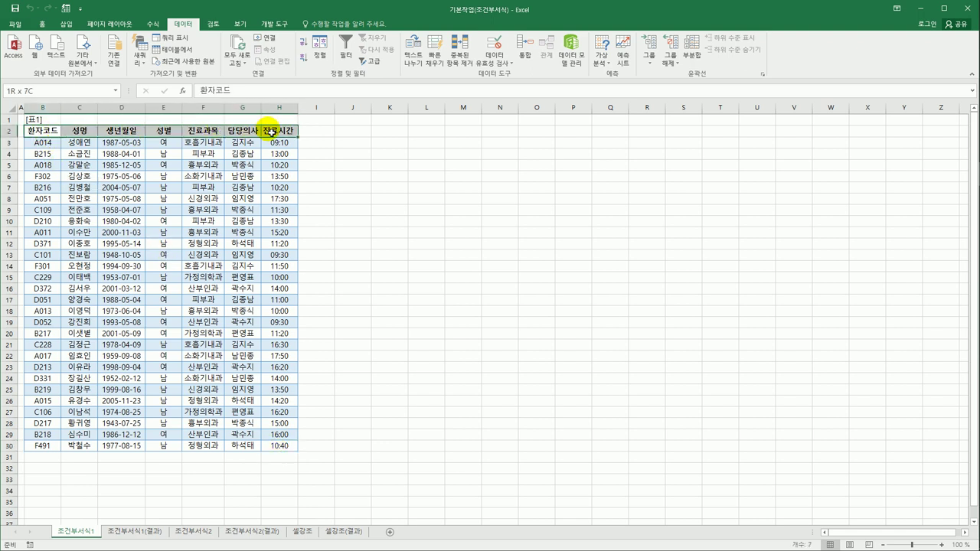
left_click_drag(44, 142, 42, 154)
left_click_drag(113, 198, 277, 446)
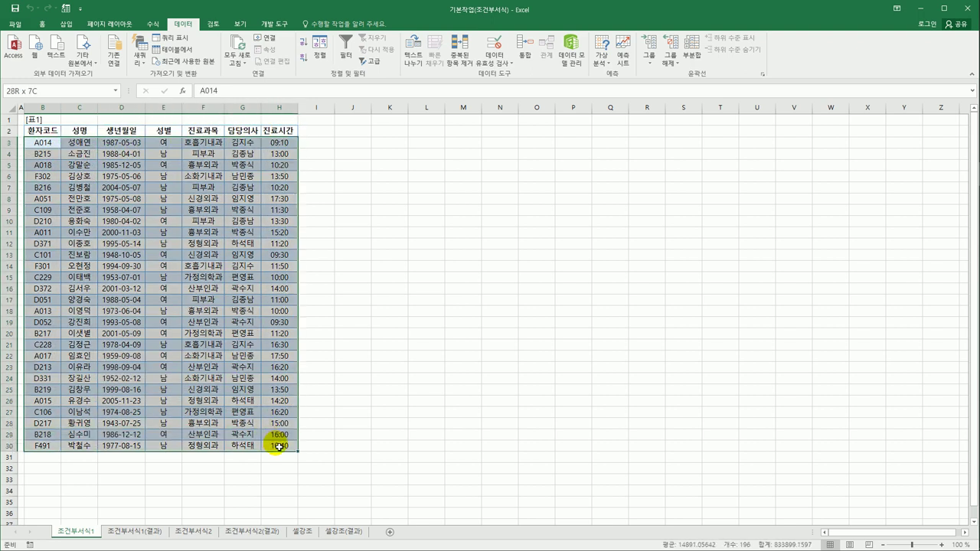
left_click_drag(277, 446, 277, 446)
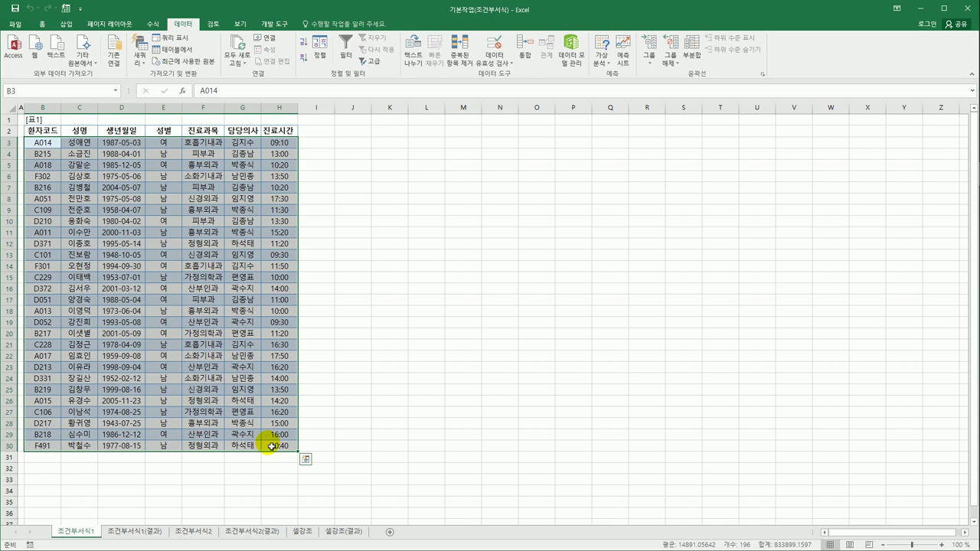
left_click_drag(35, 124, 275, 130)
left_click(344, 369)
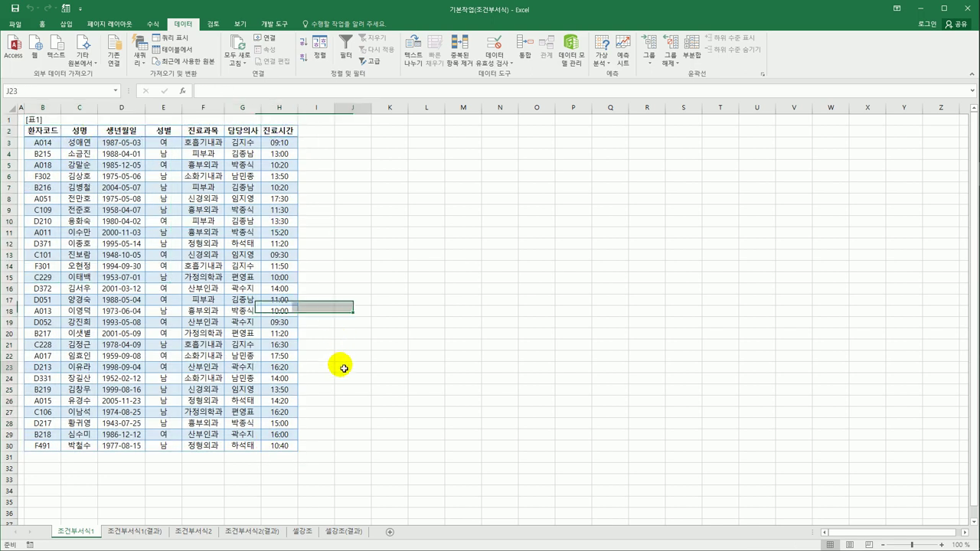
left_click_drag(46, 143, 277, 448)
left_click_drag(279, 378, 368, 457)
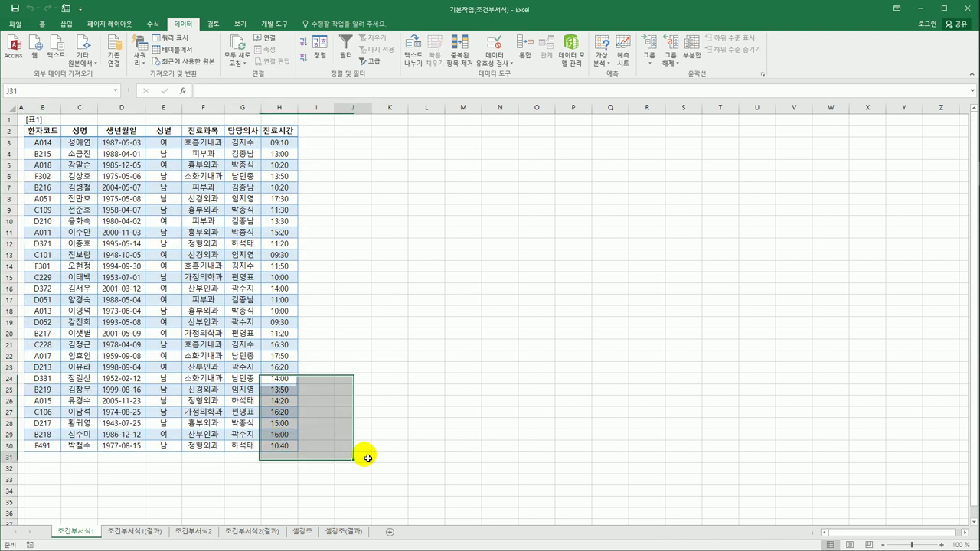
left_click(368, 458)
left_click_drag(282, 447, 52, 150)
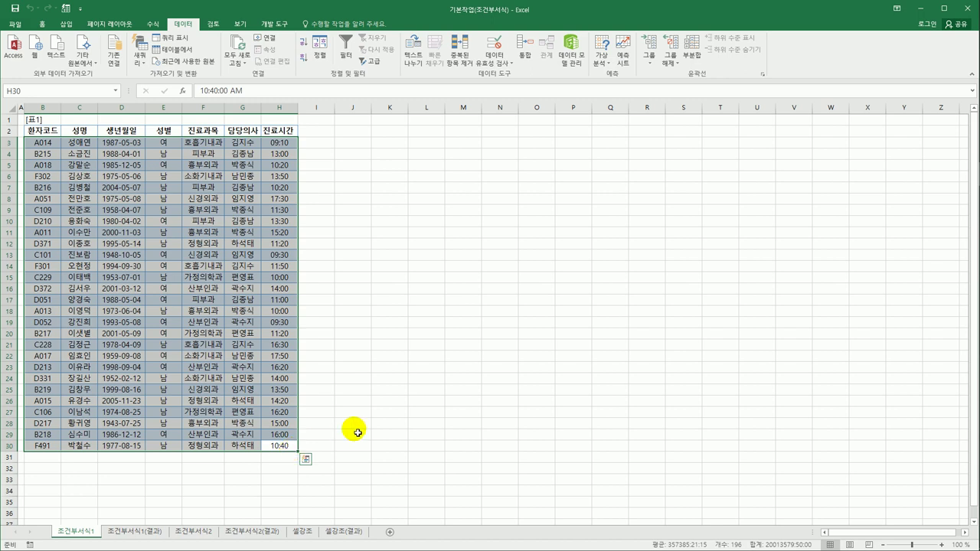
left_click_drag(59, 132, 265, 135)
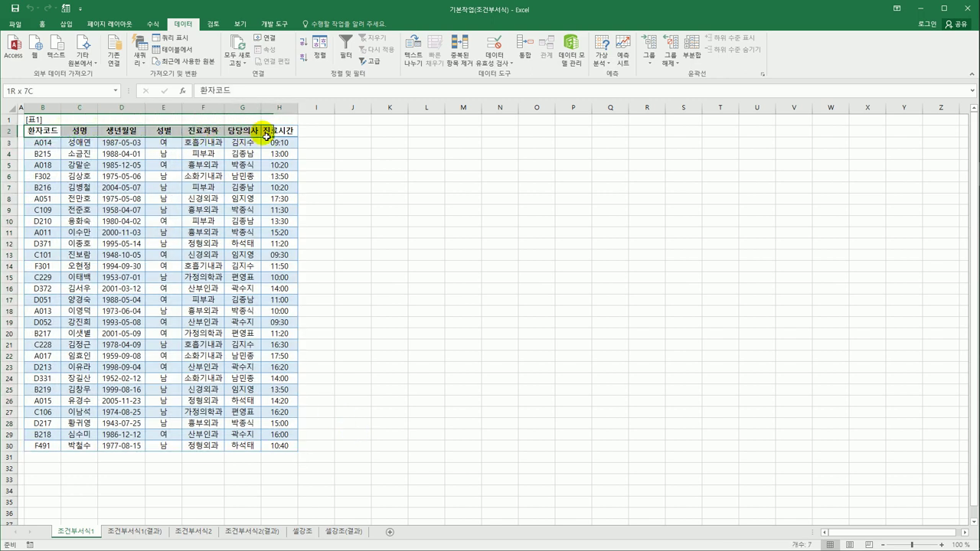
Step: Select the data rows B3:H30 without the headings and start a new conditional formatting rule that uses a formula
left_click(48, 146)
left_click_drag(48, 147, 290, 452)
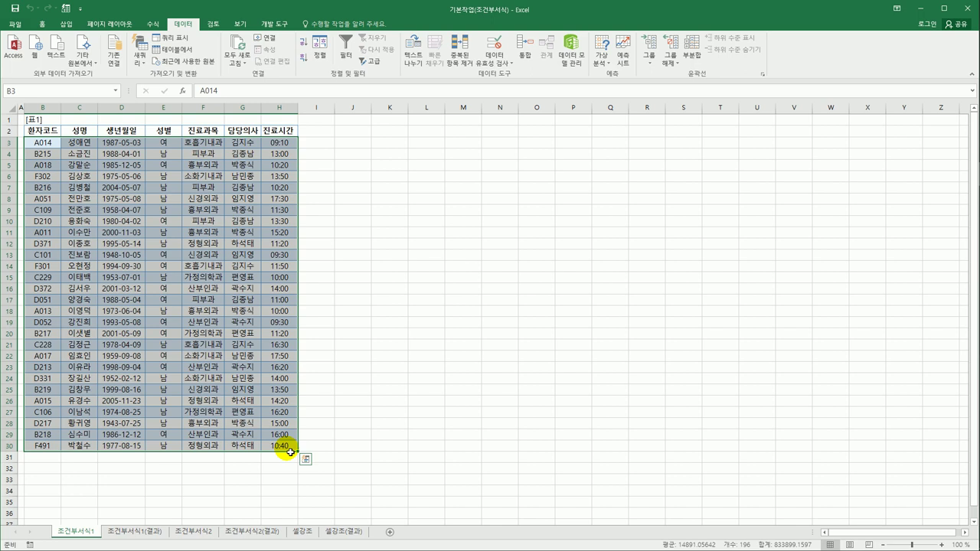
left_click(39, 26)
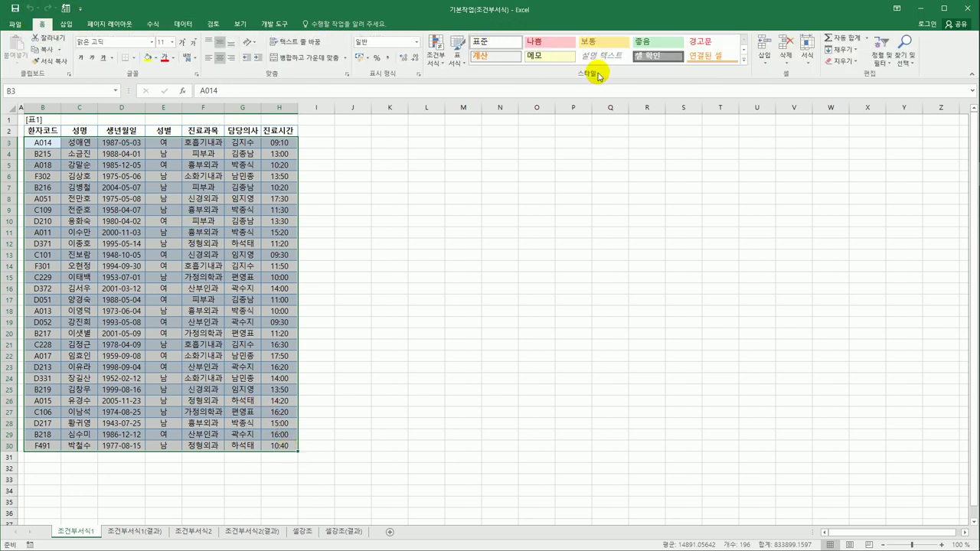
left_click(442, 58)
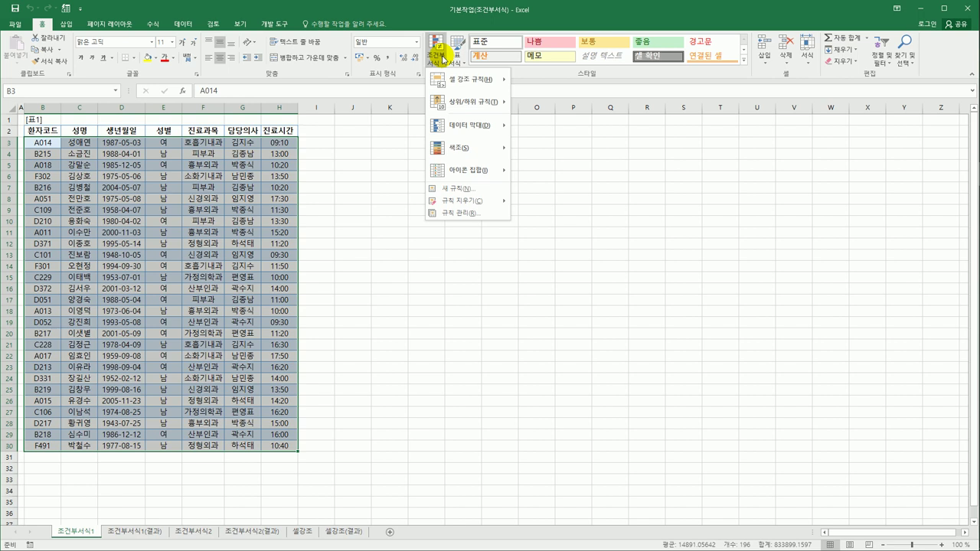
left_click(457, 195)
left_click_drag(448, 174, 513, 145)
left_click(481, 226)
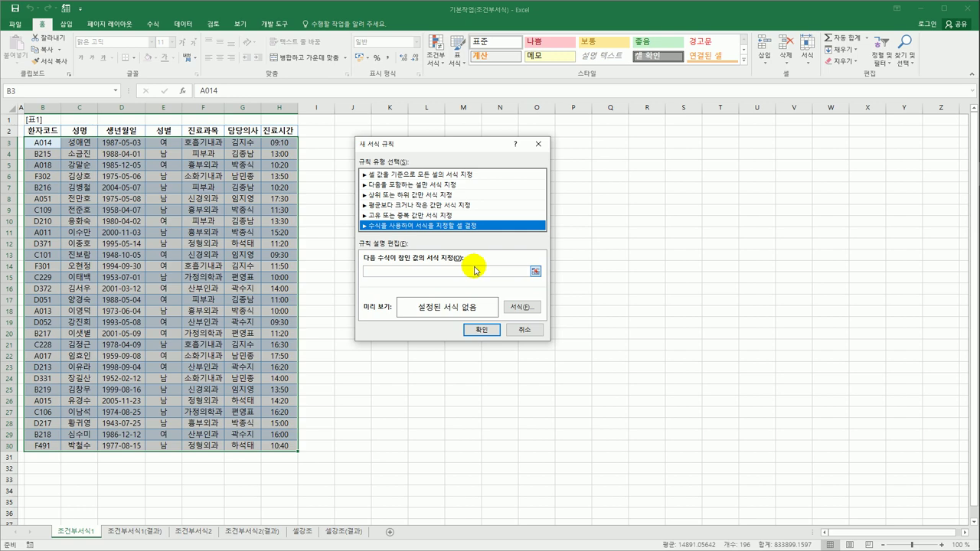
Step: Begin the rule's formula with =and(right(
left_click(477, 276)
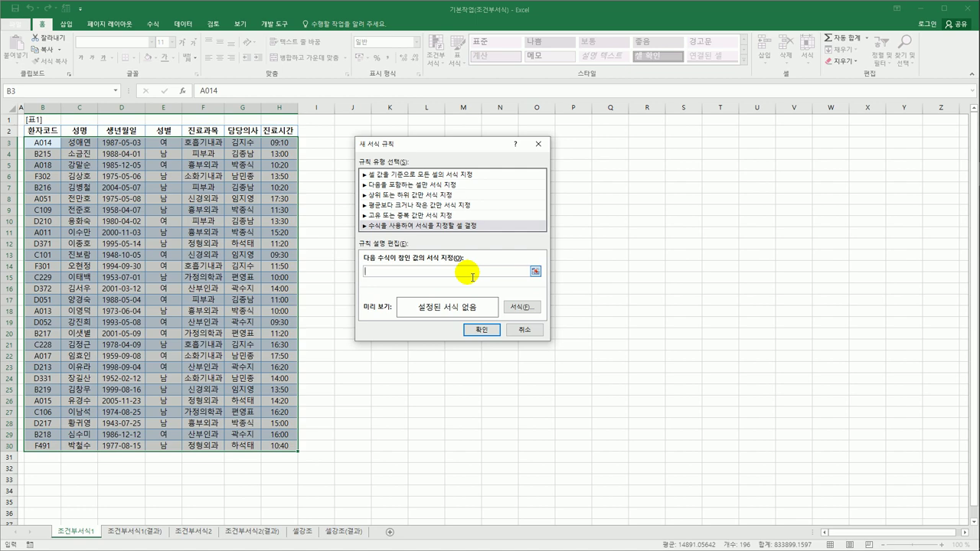
type("=")
type("$")
type("(ri")
type("ght(")
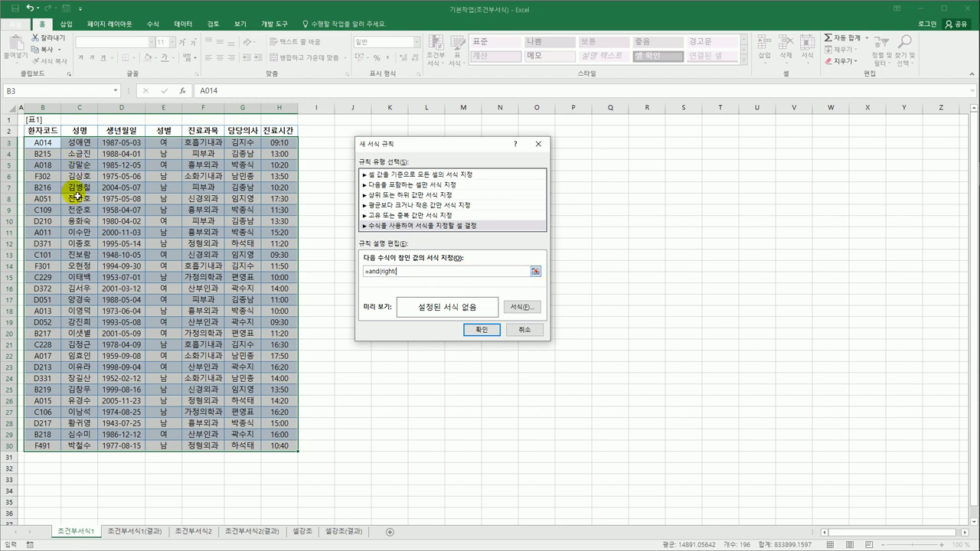
left_click(50, 143)
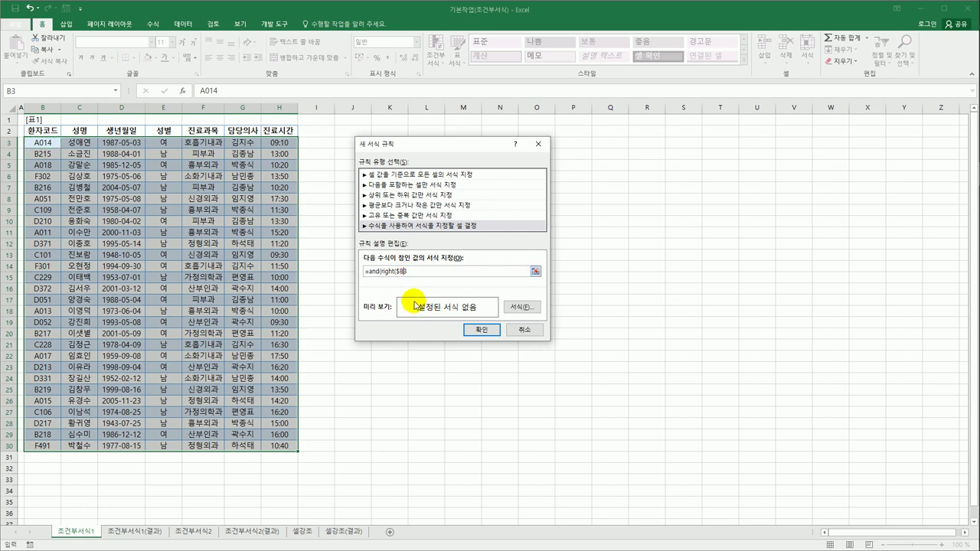
key("BackSpace")
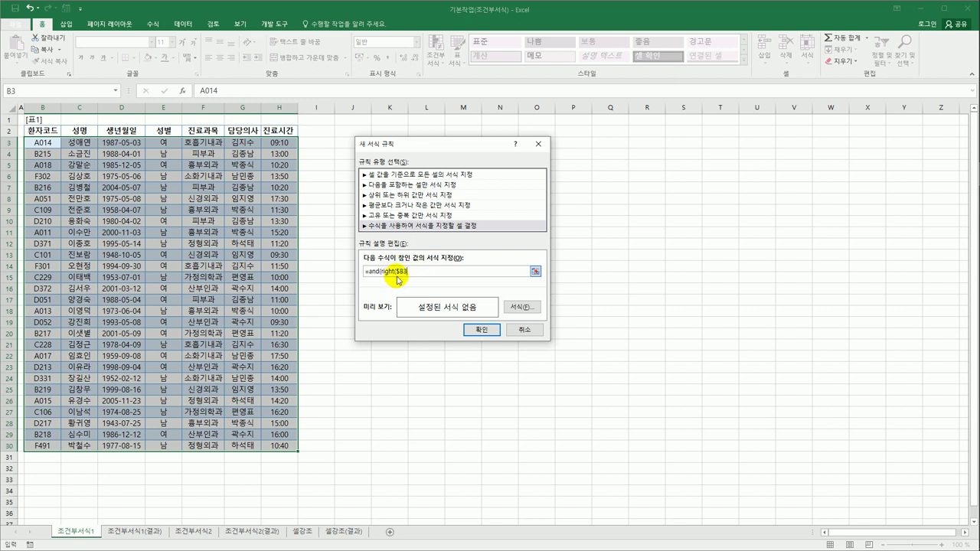
key("BackSpace")
key("BackSpace")
key("BackSpace")
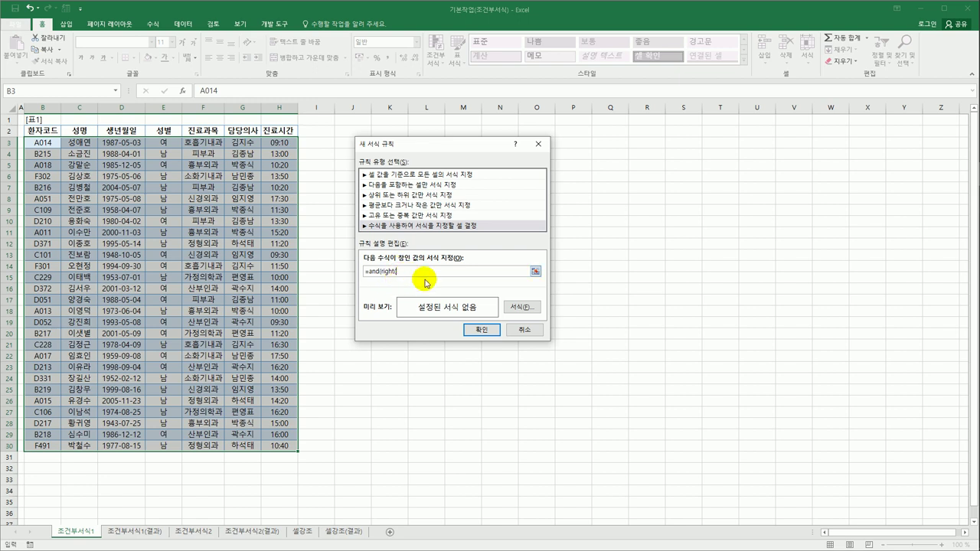
Step: Complete the first condition as right($B3,1)="1", referencing the first patient code with only its column fixed
left_click(47, 142)
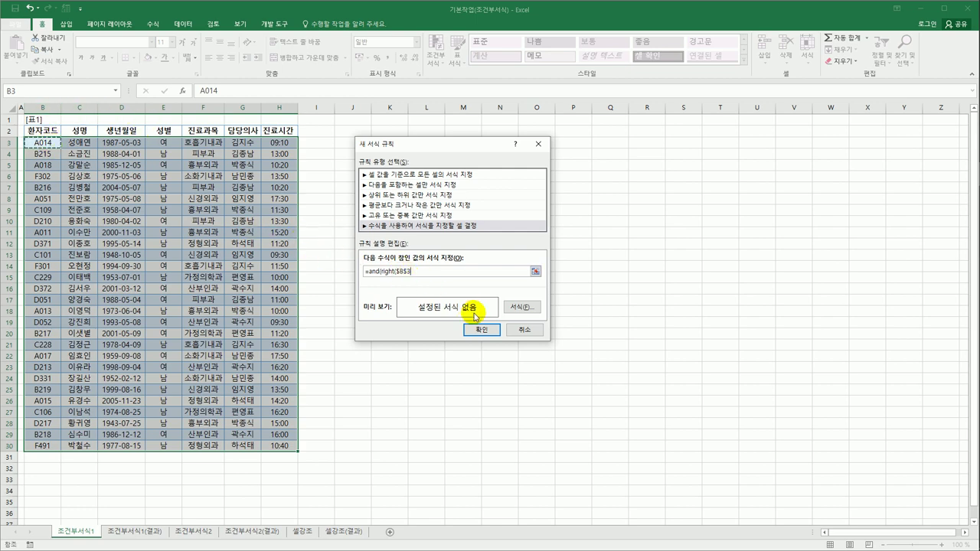
key("Left")
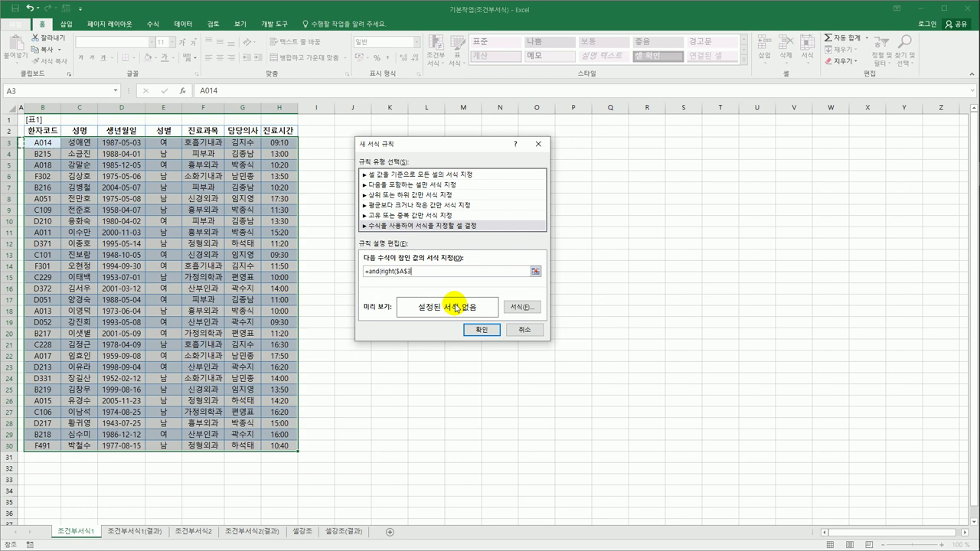
key("Right")
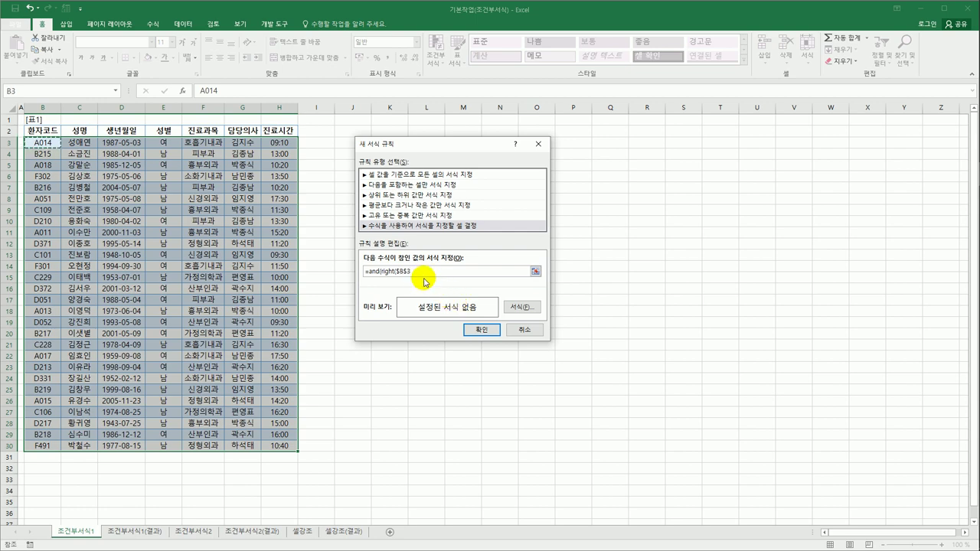
left_click(412, 273)
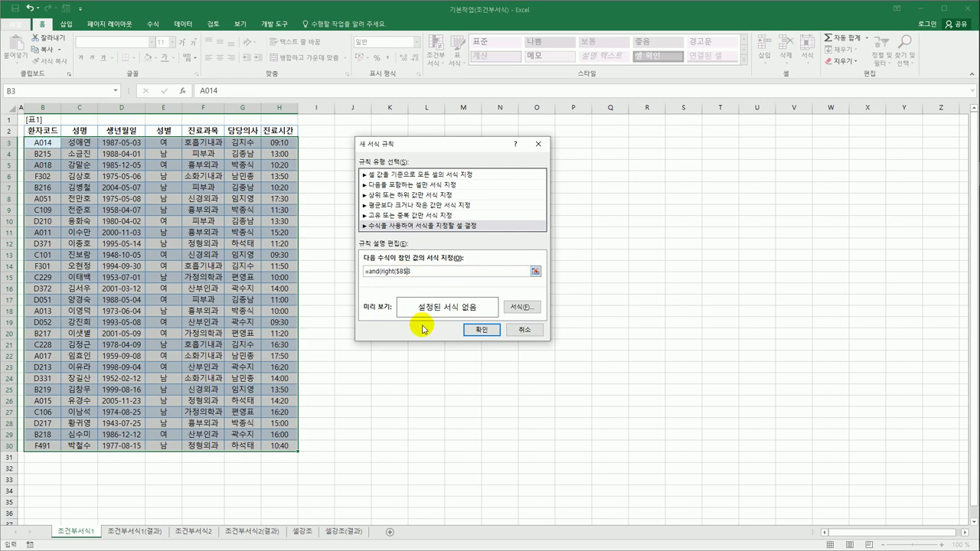
left_click_drag(400, 271, 416, 274)
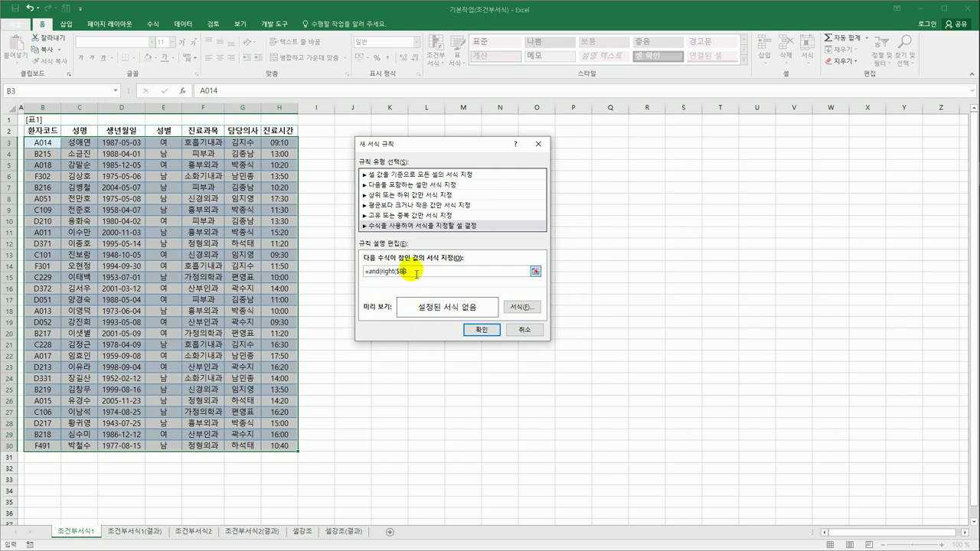
key("F4")
key("F4")
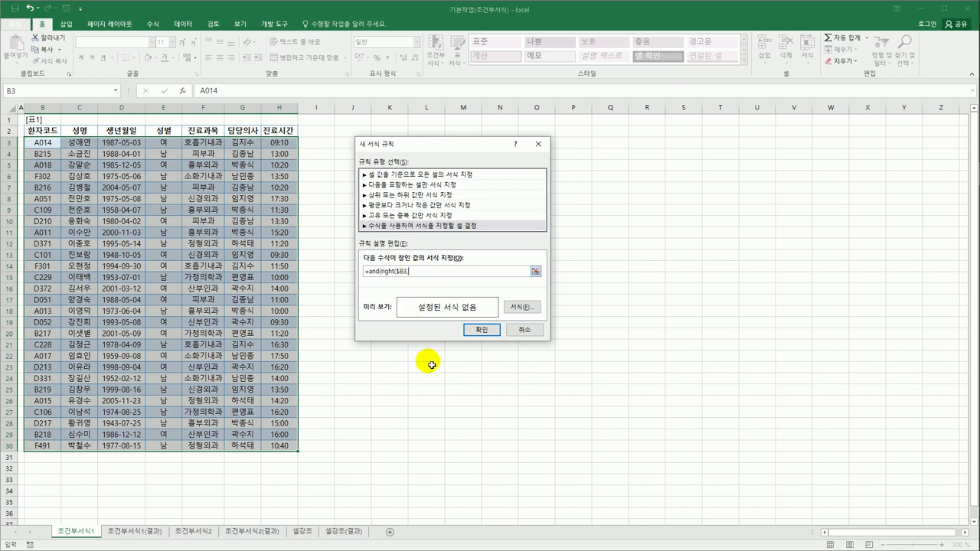
type(",1")
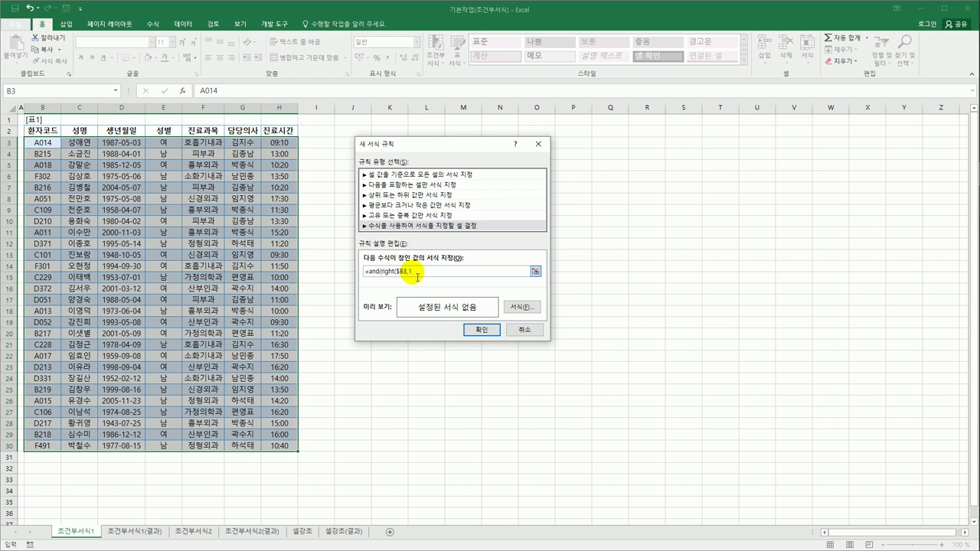
type(")")
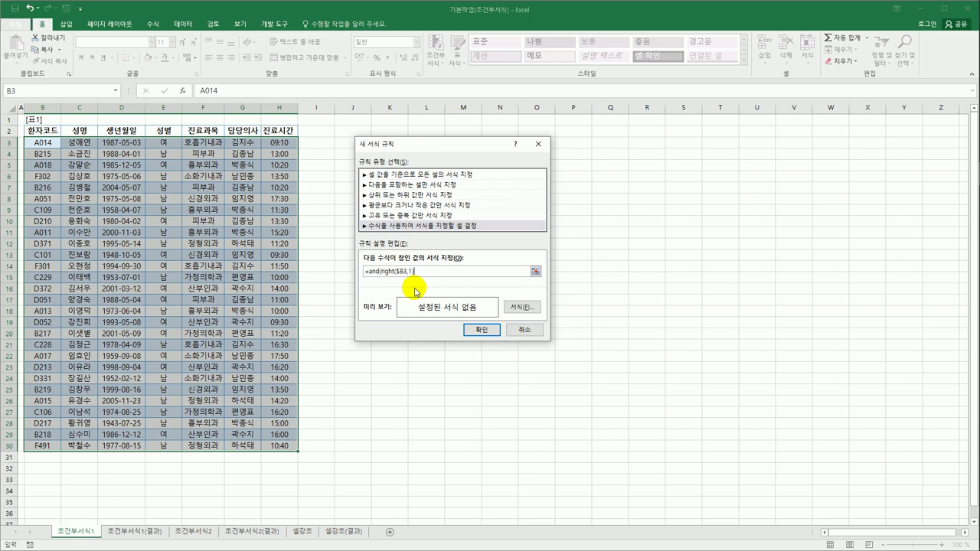
type("=")
type("\"1\"")
Step: Add the second condition len($F3)=4 for the 진료과목 column and close the AND formula
type(",len(")
left_click(215, 146)
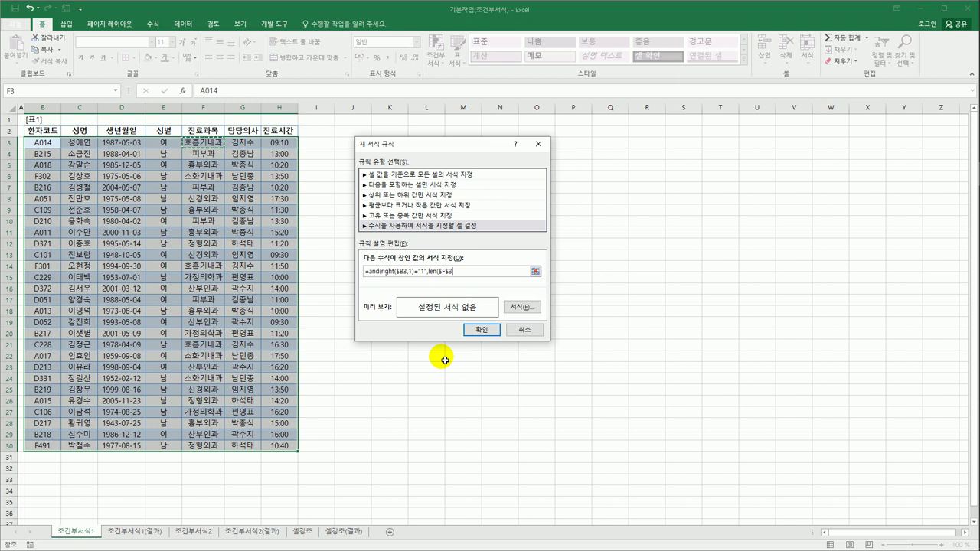
key("F4")
key("F4")
type(")")
type("=4")
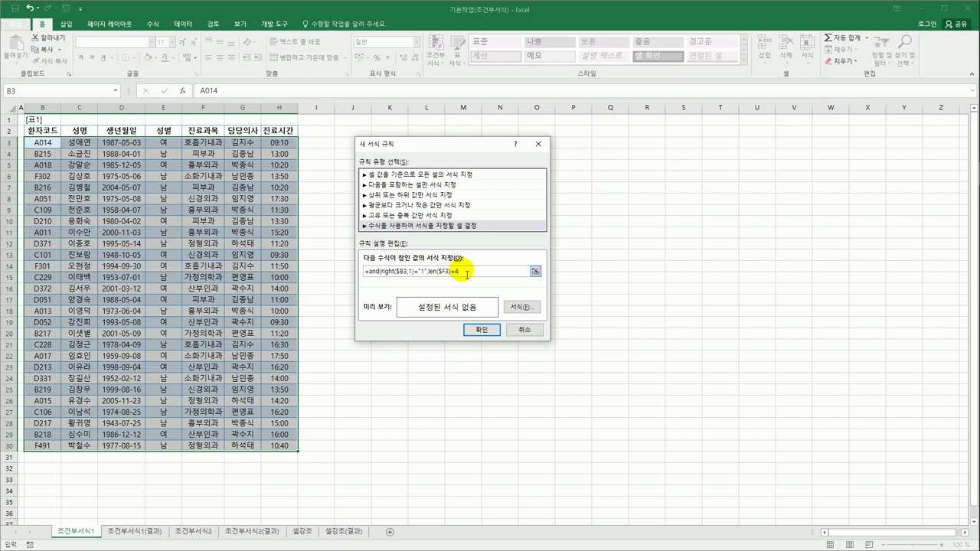
type(")")
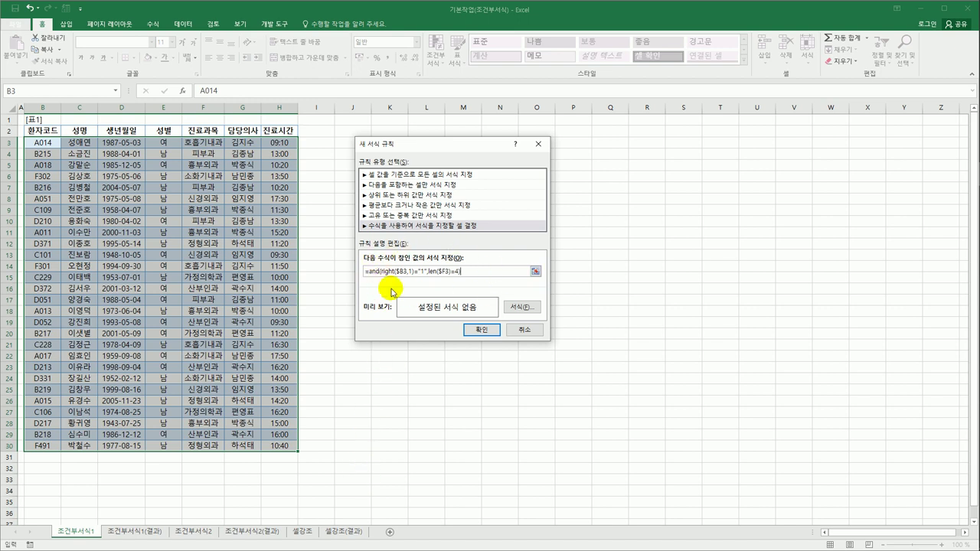
Step: Set the rule's format to bold (굵게) with the standard light blue font colour and apply the rule
left_click(518, 307)
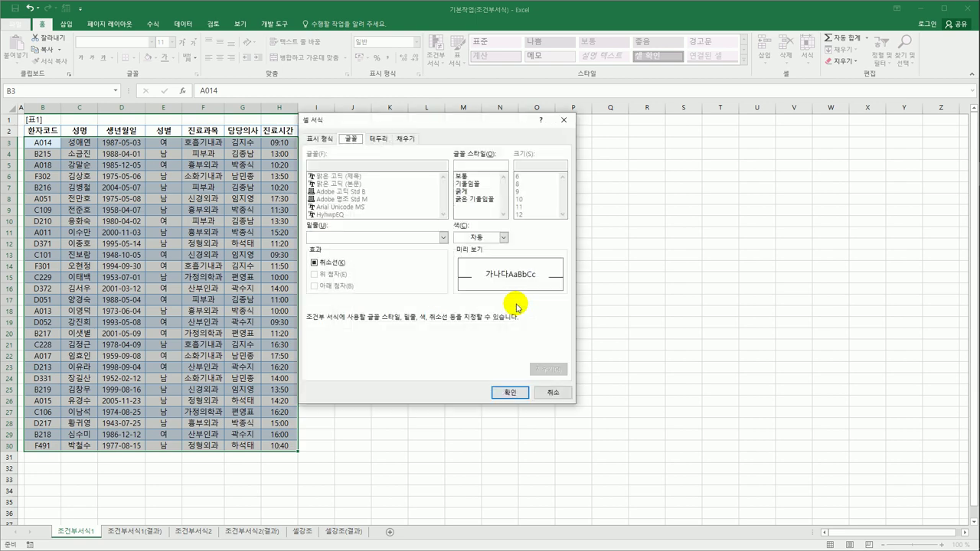
left_click_drag(518, 131, 753, 163)
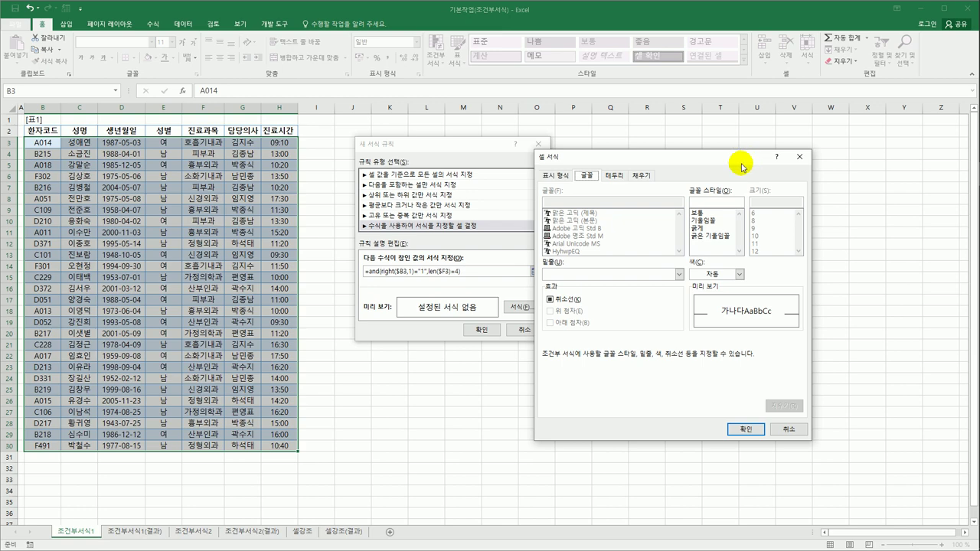
left_click(714, 229)
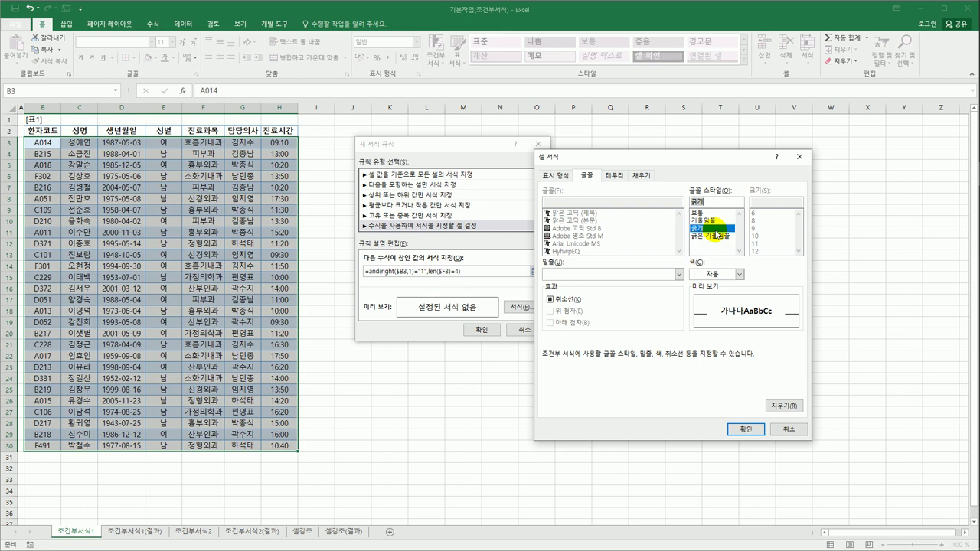
left_click(740, 274)
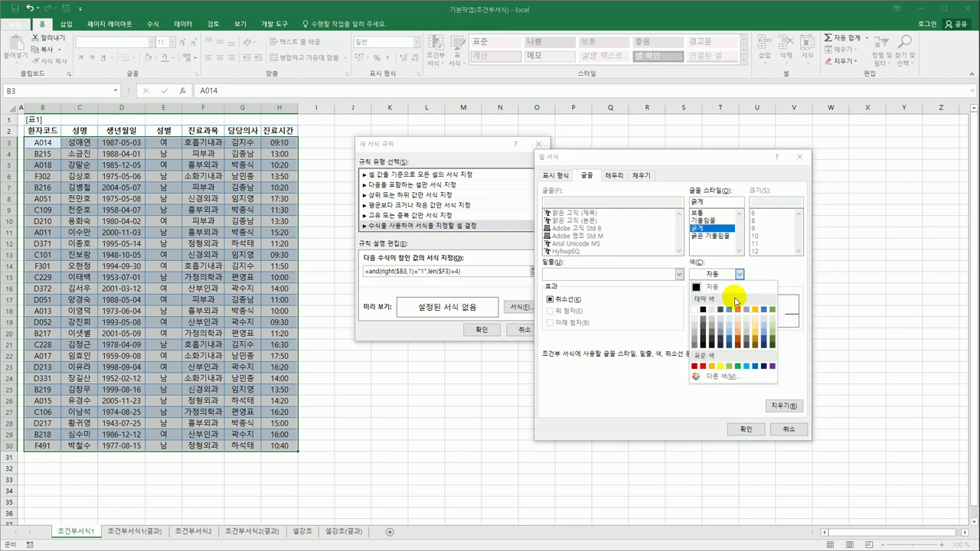
left_click(746, 367)
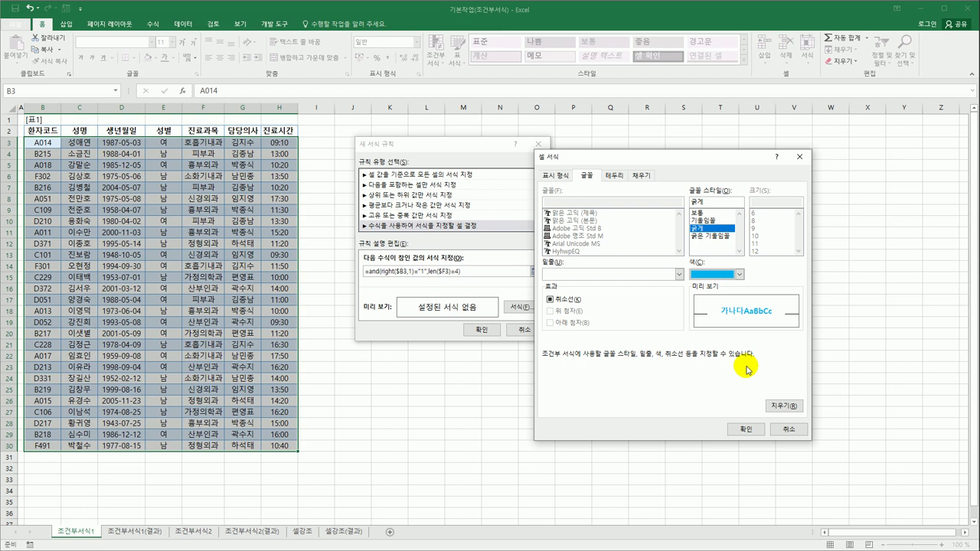
left_click(746, 429)
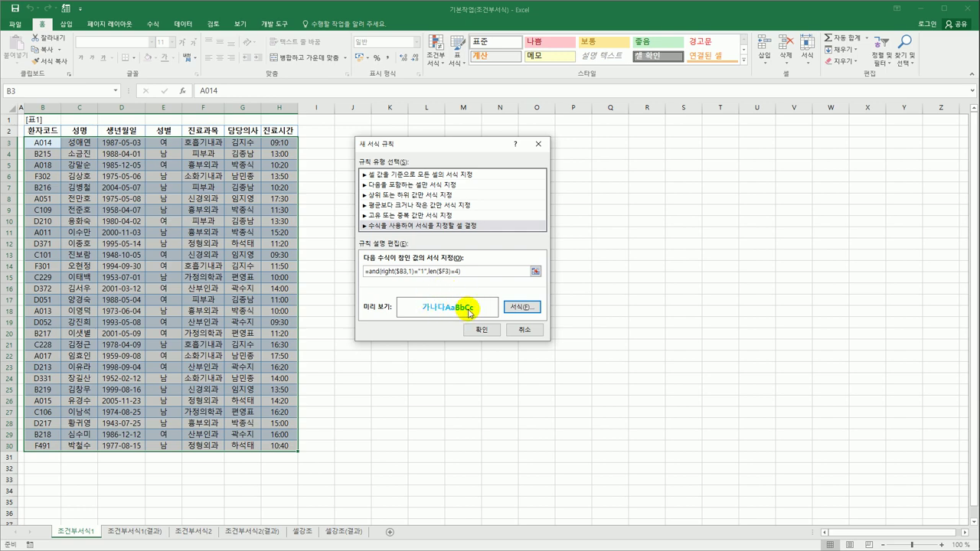
left_click(482, 331)
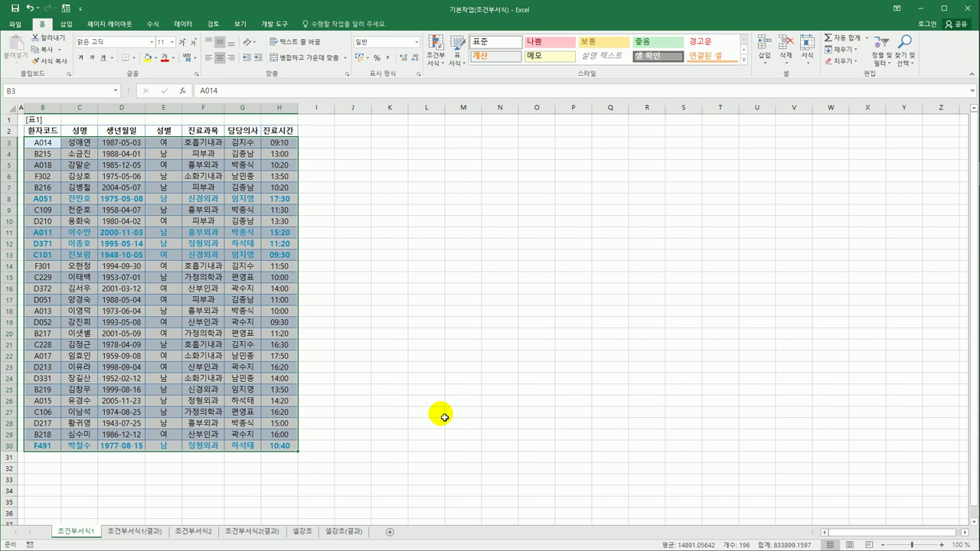
Step: Compare the formatted patient table with the 조건부서식1(결과) sheet and return to 조건부서식1
left_click(127, 535)
left_click(77, 531)
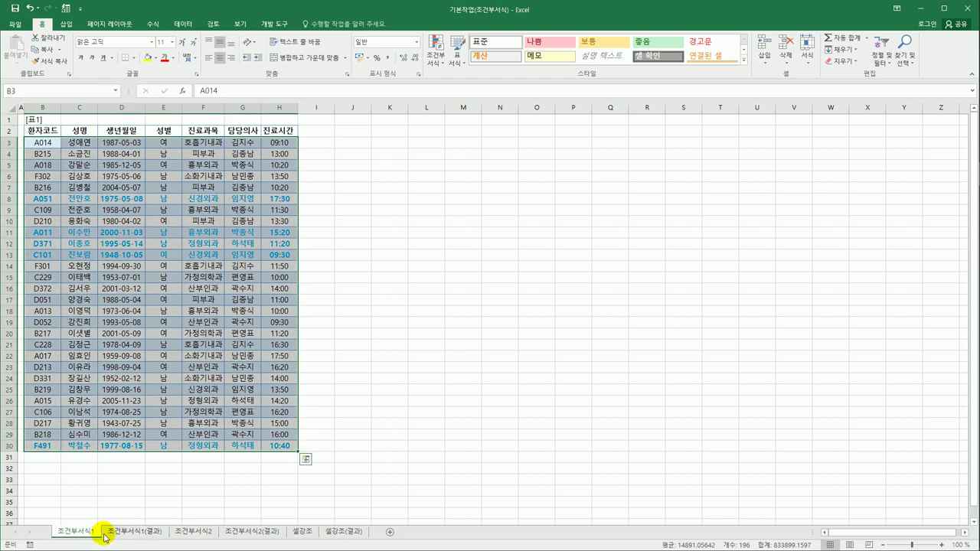
left_click(115, 536)
left_click(92, 532)
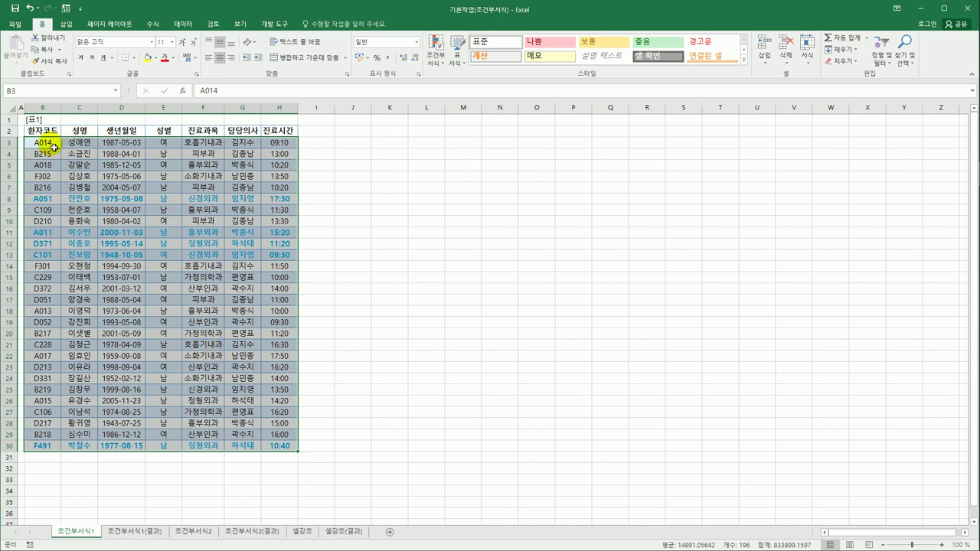
Step: Review the formula of the patient table's existing conditional formatting rule in the rules manager and close it without changes
left_click(435, 59)
left_click(465, 217)
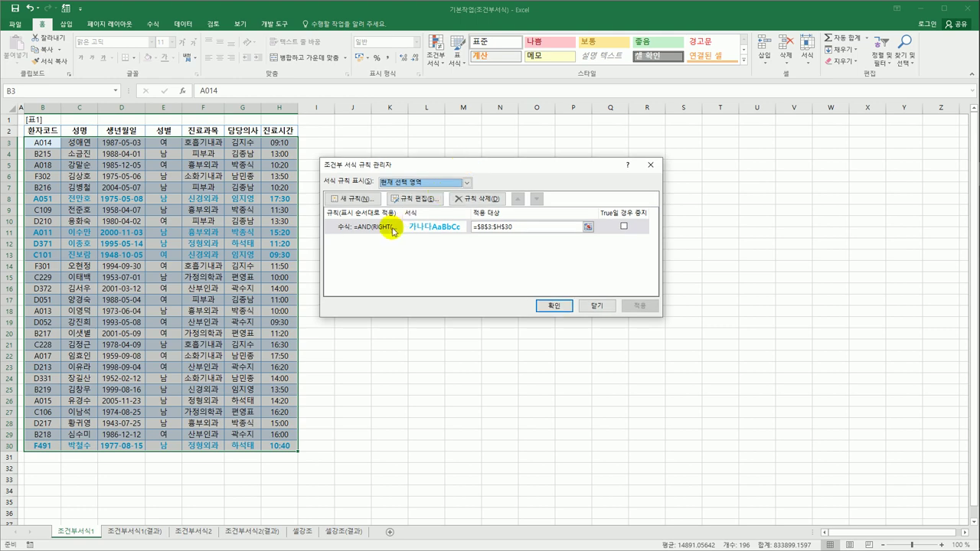
left_click(366, 229)
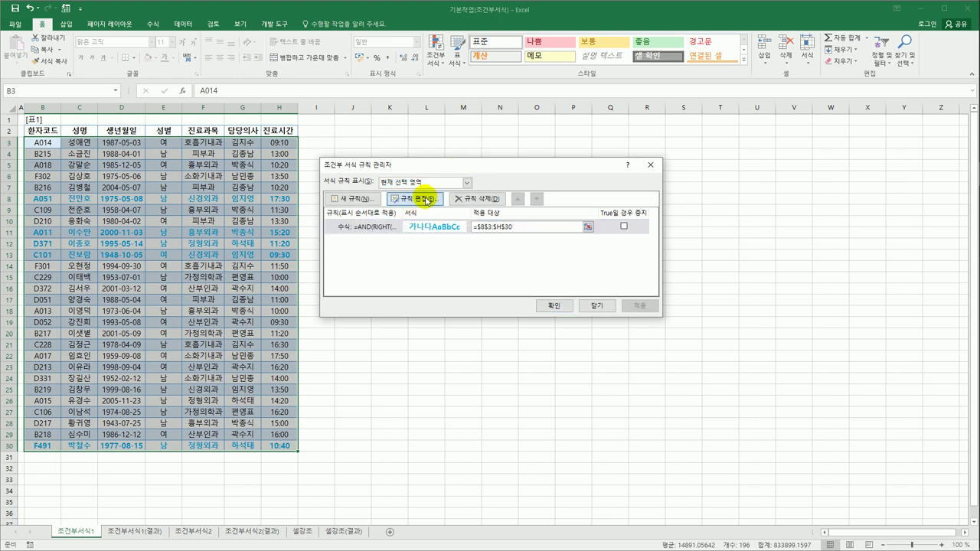
left_click(427, 200)
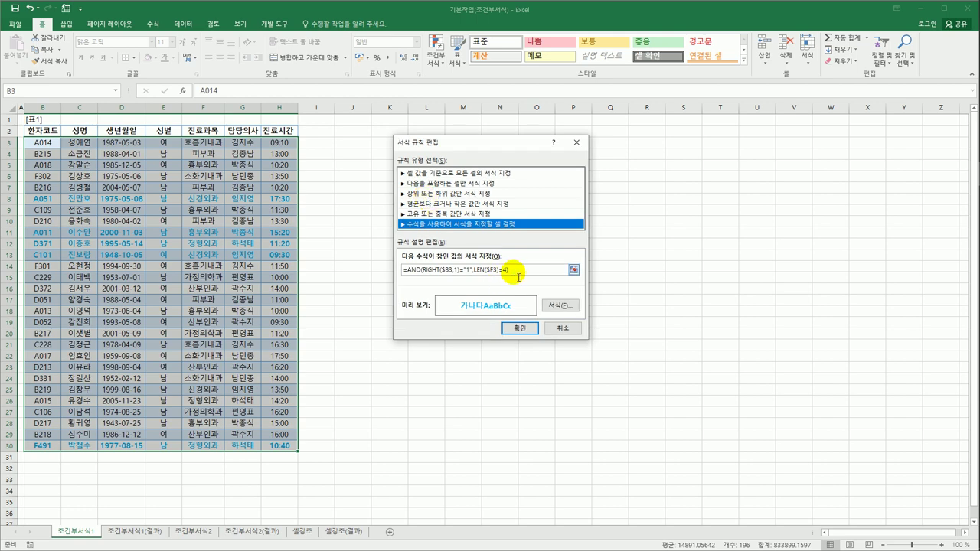
left_click_drag(517, 270, 404, 269)
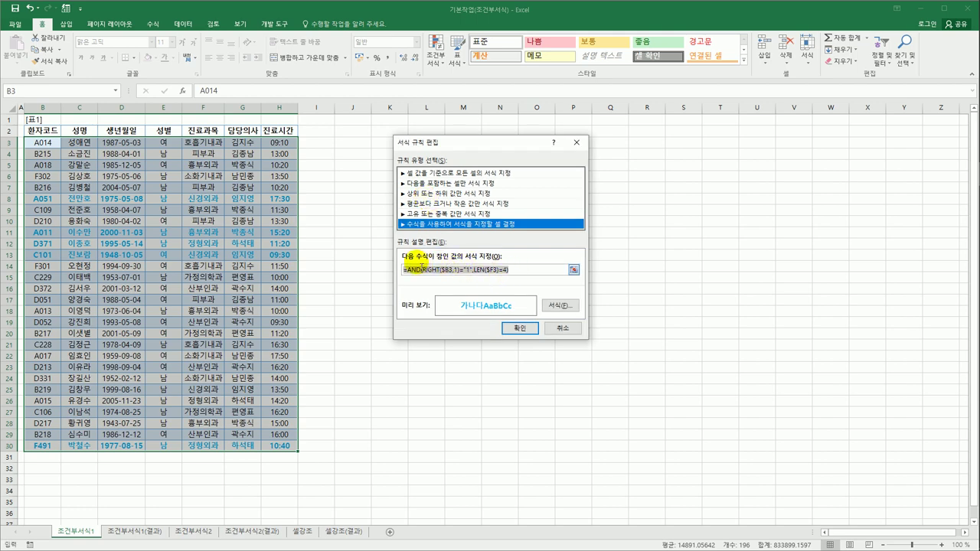
left_click(565, 327)
left_click(594, 306)
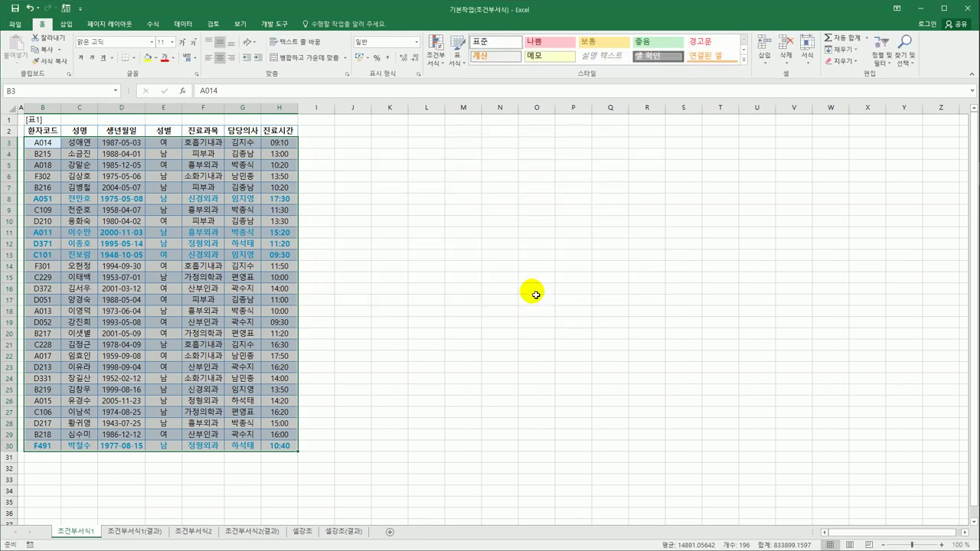
Step: Clear the conditional formatting rules from the selected patient table cells, and undo the clearing
left_click(433, 63)
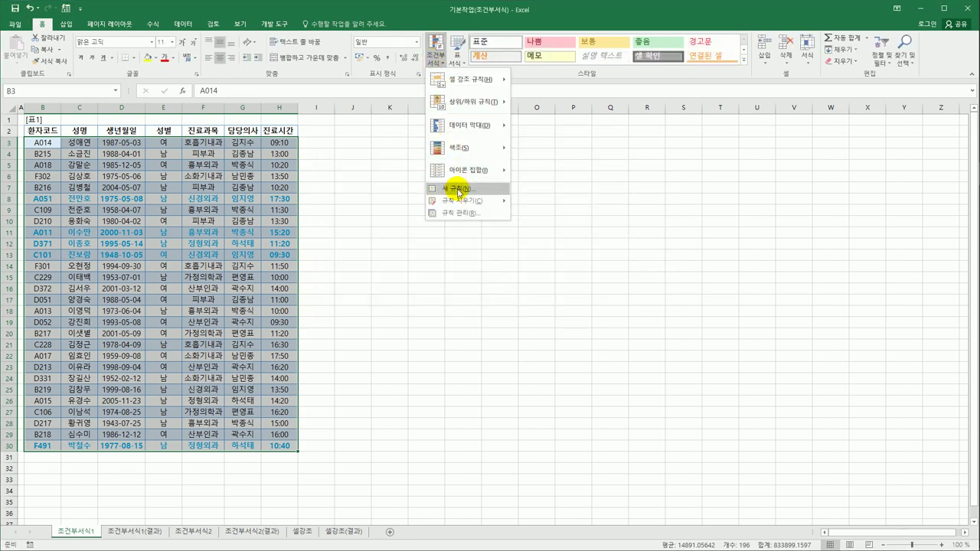
mouse_move(460, 200)
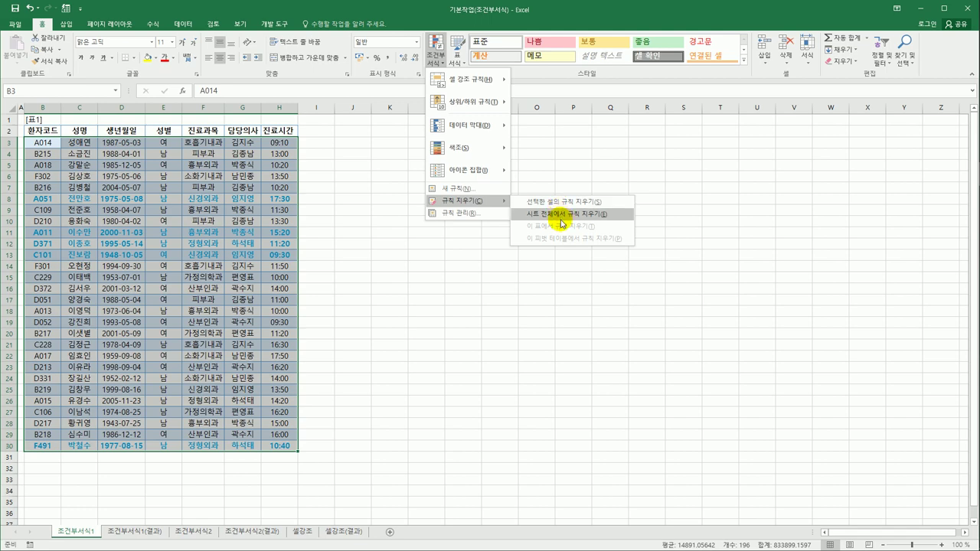
left_click(556, 203)
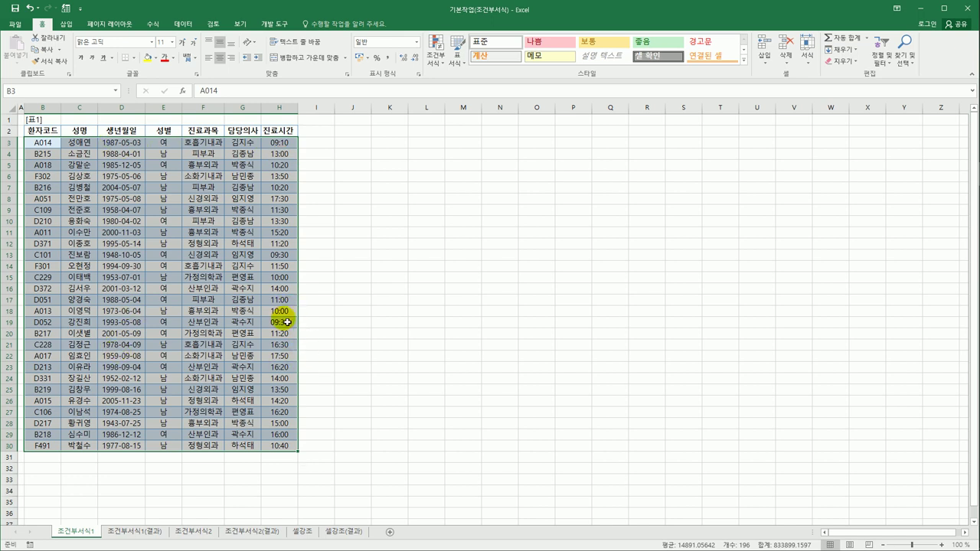
left_click(32, 12)
left_click(425, 300)
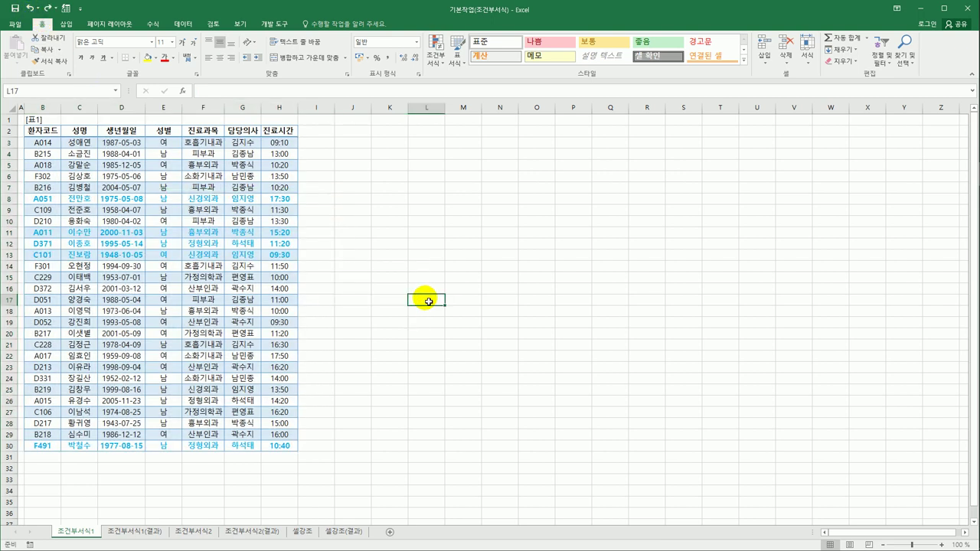
Step: On the 조건부서식2 sheet, start a new formula-based conditional formatting rule for the order data in A3:H24
left_click(186, 535)
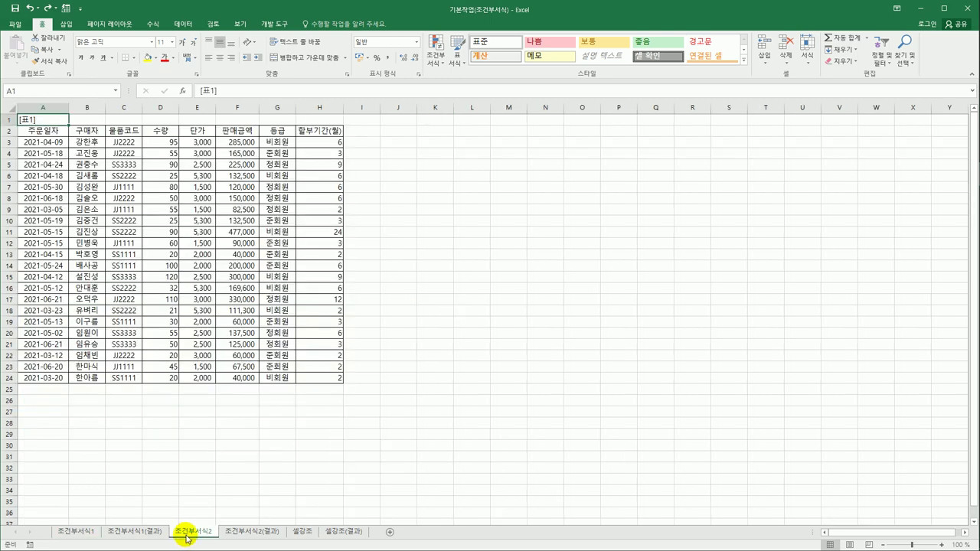
left_click(447, 448)
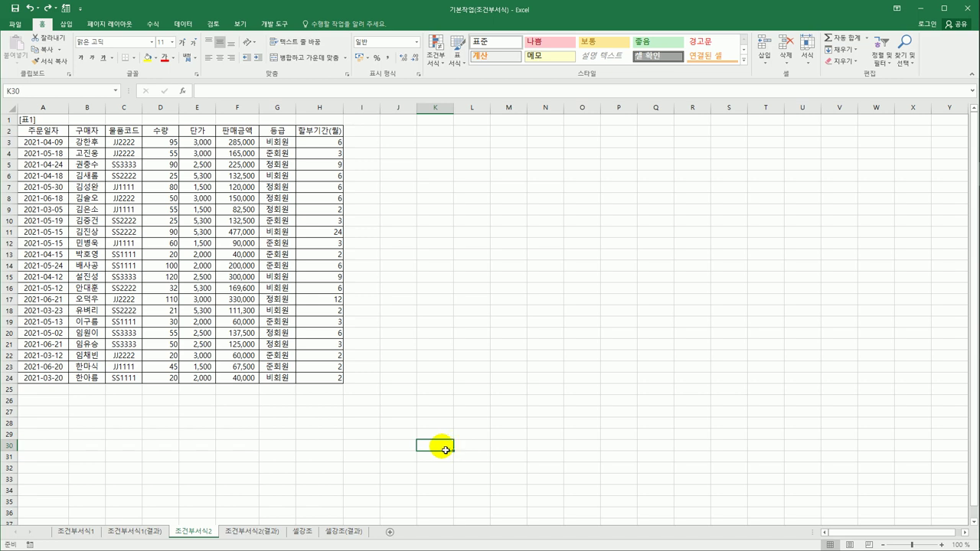
left_click_drag(55, 144, 313, 380)
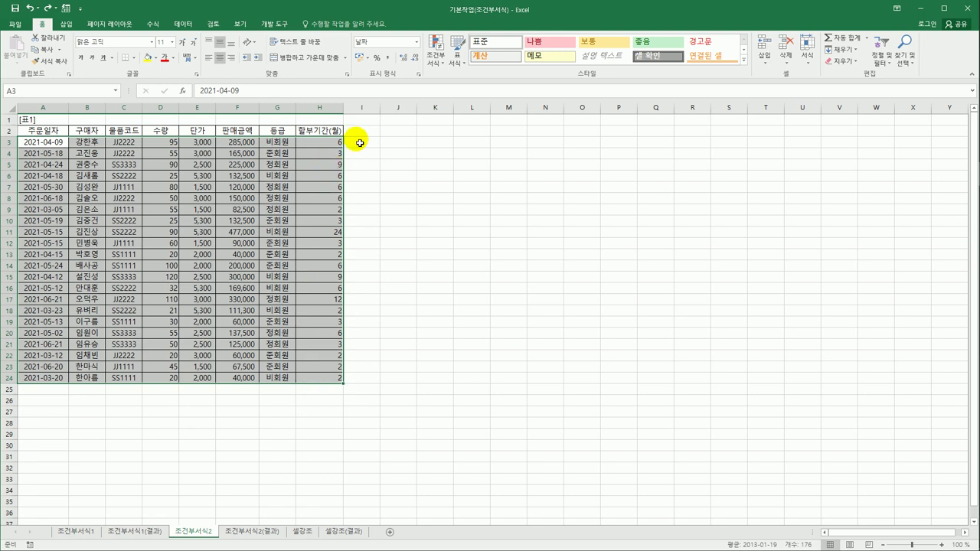
left_click(433, 61)
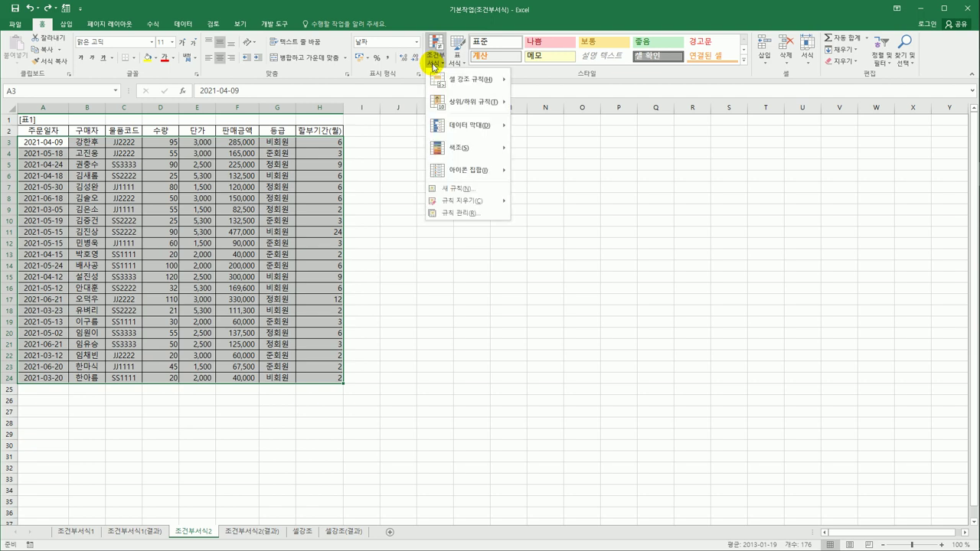
left_click(463, 189)
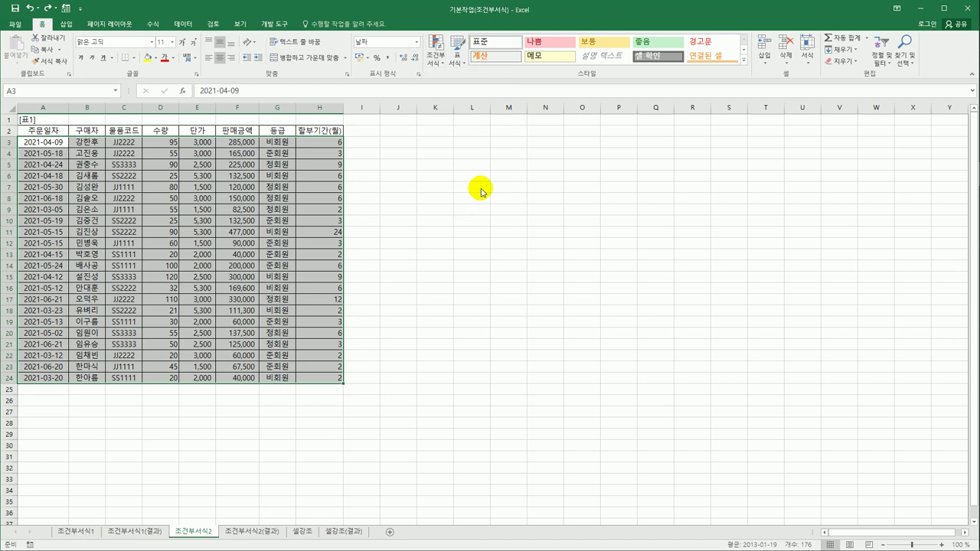
left_click(475, 212)
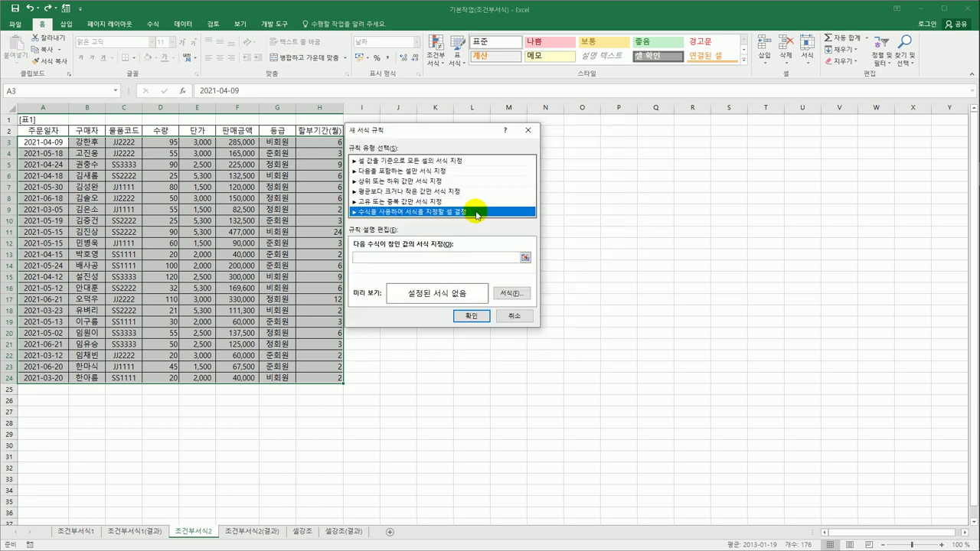
left_click_drag(454, 138, 523, 148)
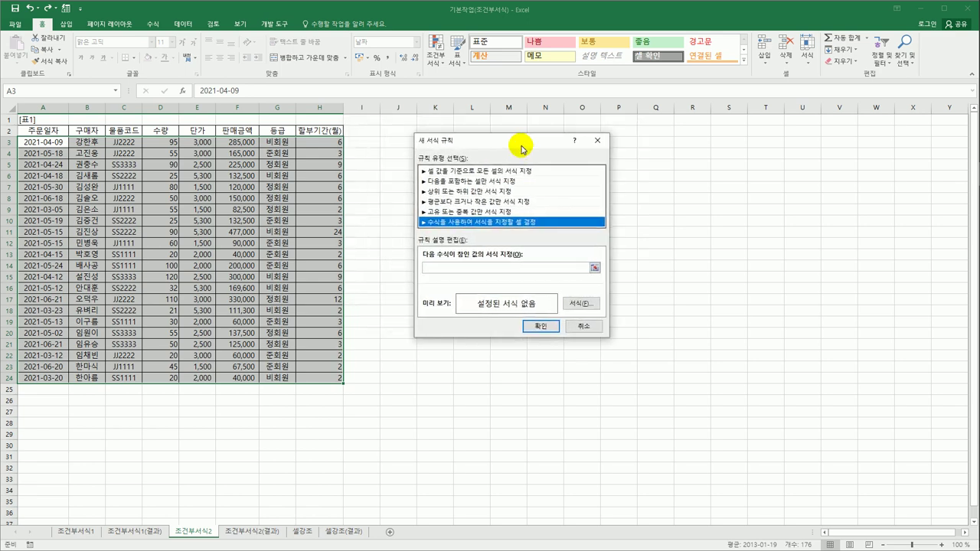
left_click(486, 269)
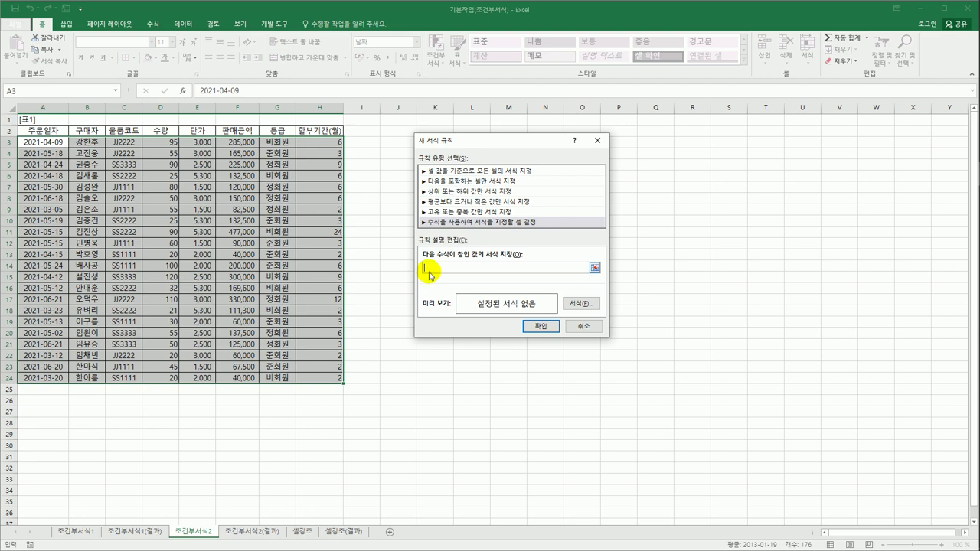
Step: Begin the rule's formula with =and(month($A3)=5, fixing only the column of the first 주문일자 cell
type("=and(")
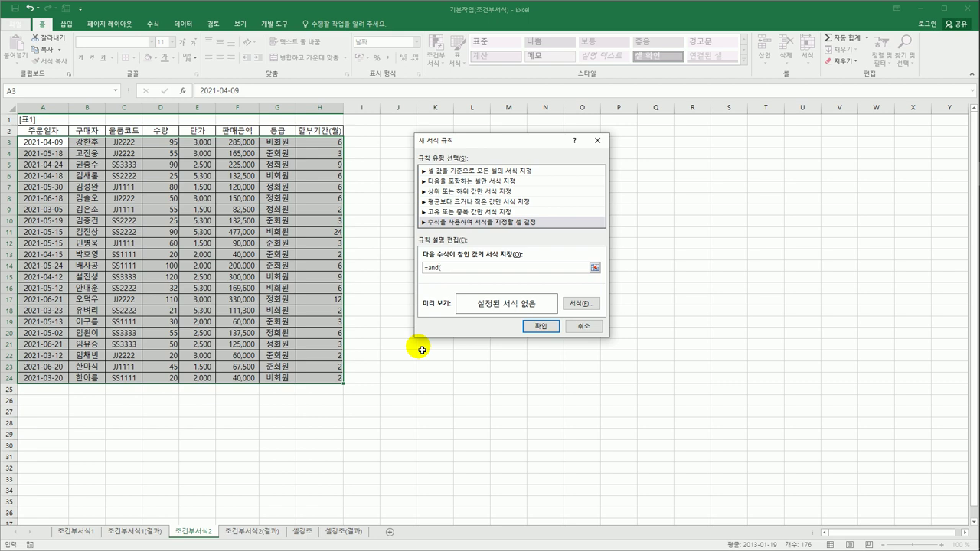
type("month(")
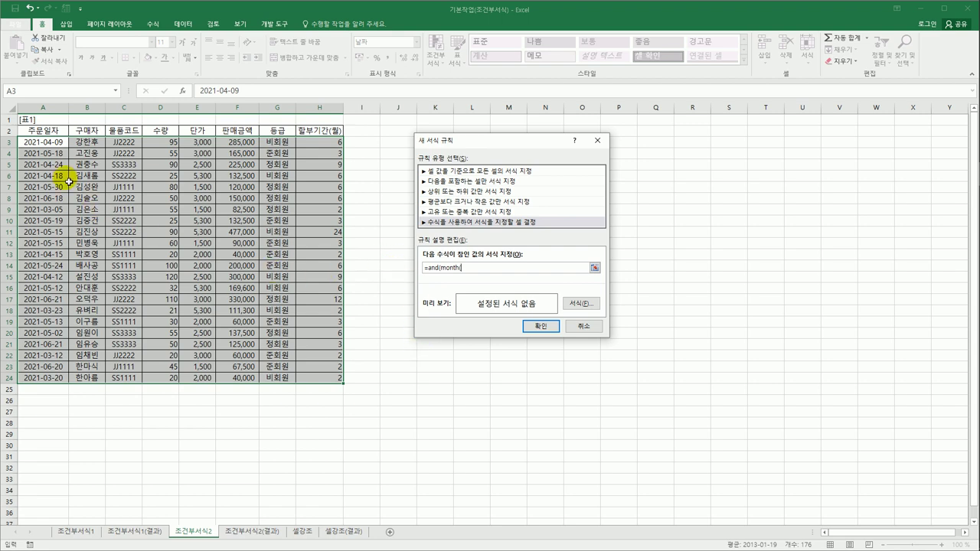
left_click(52, 143)
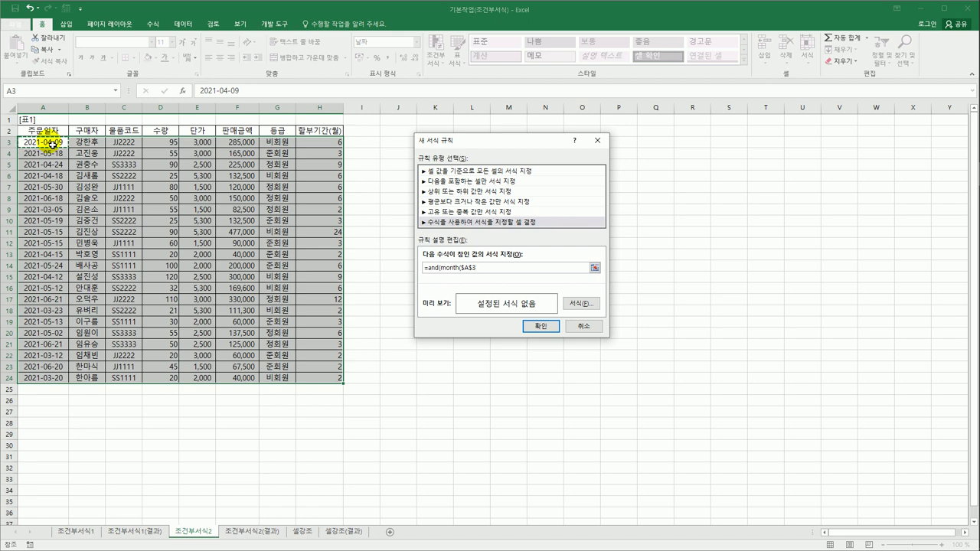
key("F4")
key("F4")
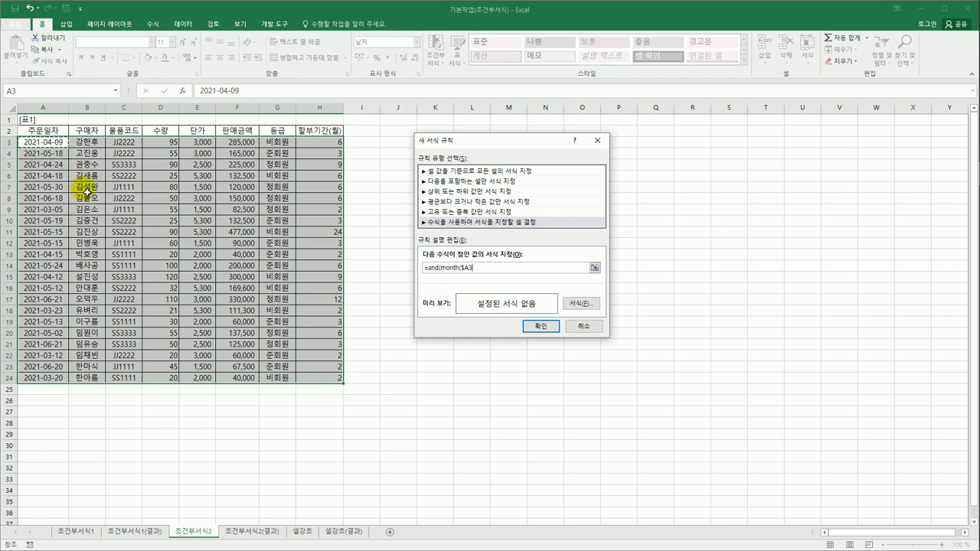
type(")=5")
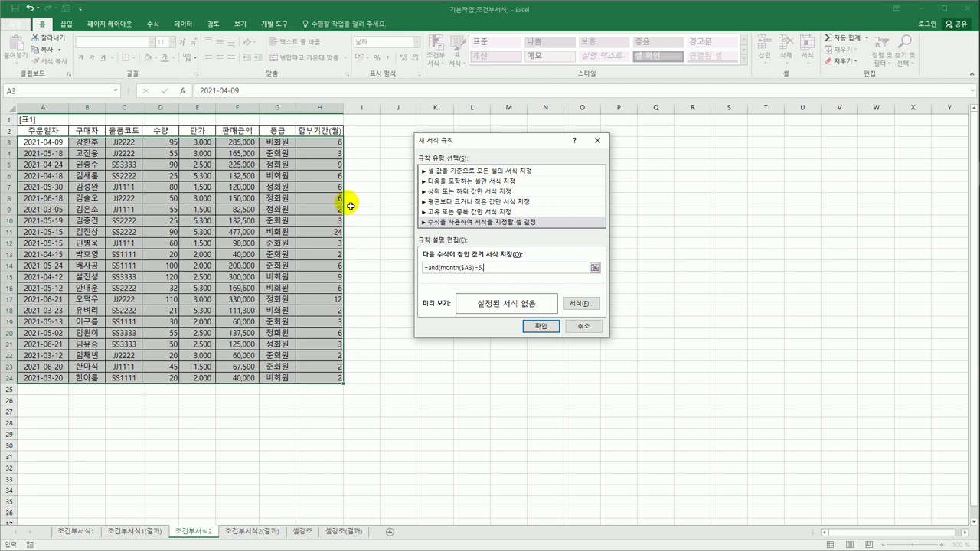
Step: Add the 할부기간(월) conditions $H3>=6 and $H3<=12 with only the column fixed, and close the AND formula
left_click(327, 147)
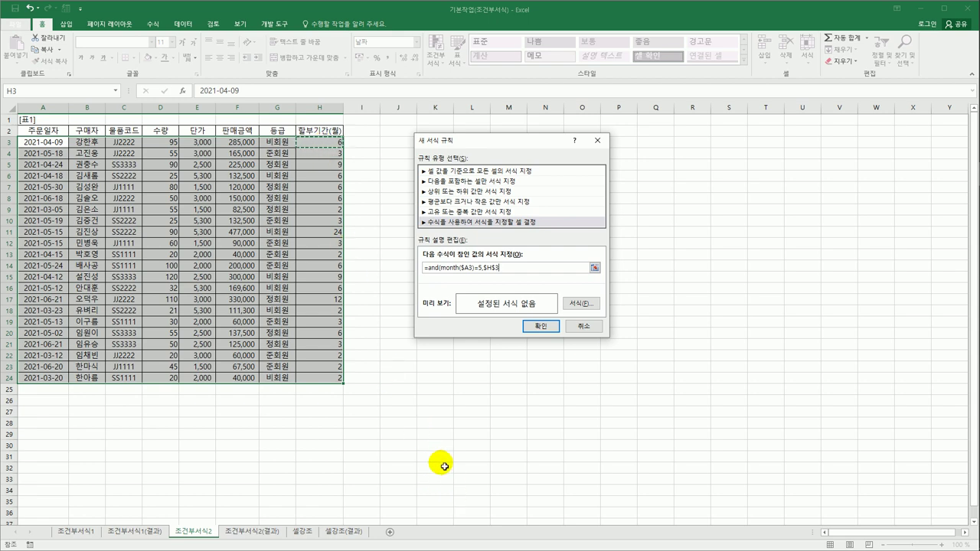
key("F4")
key("F4")
type(">=6,")
left_click(313, 144)
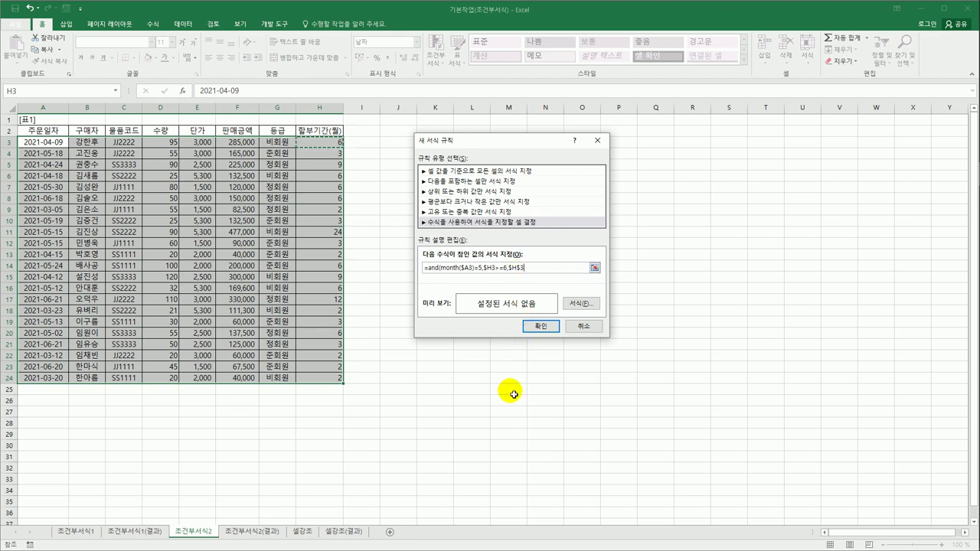
key("F4")
key("F4")
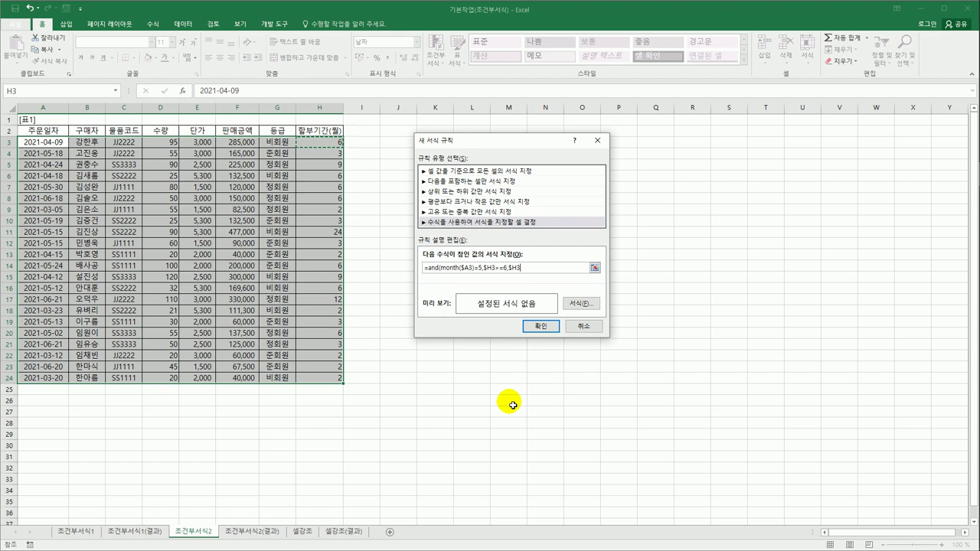
type("<=12")
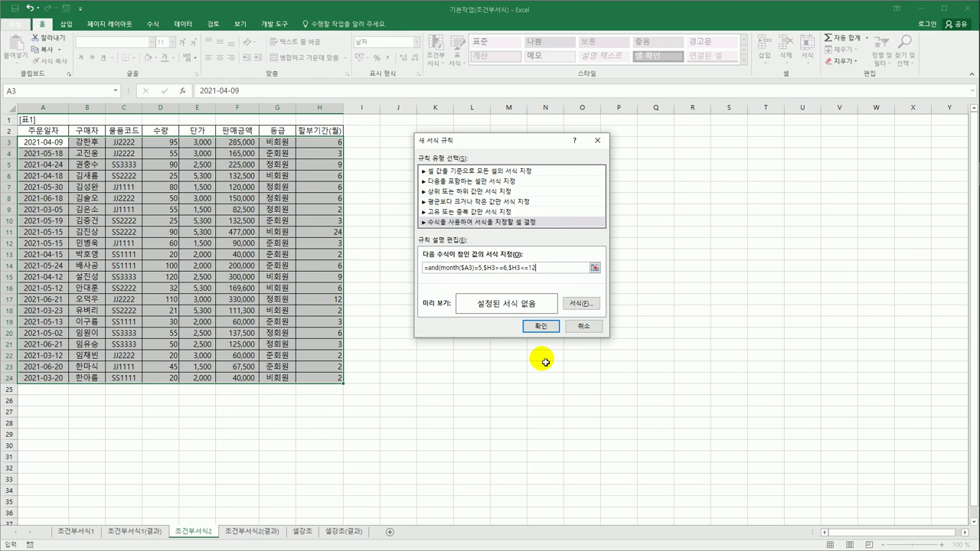
type(")")
Step: Set the rule's format to bold italic (굵은 기울임꼴) with the standard green font colour and apply the rule
left_click(576, 304)
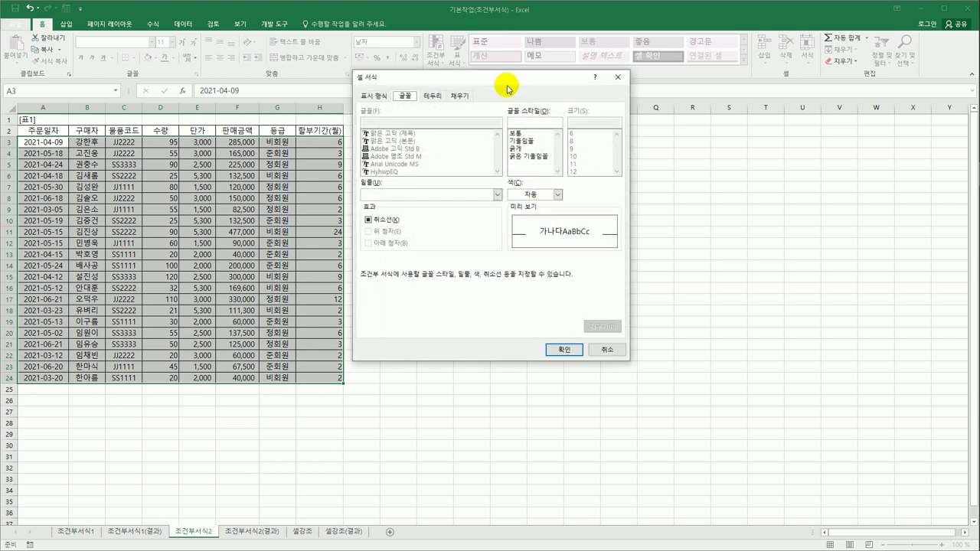
left_click_drag(630, 80, 703, 152)
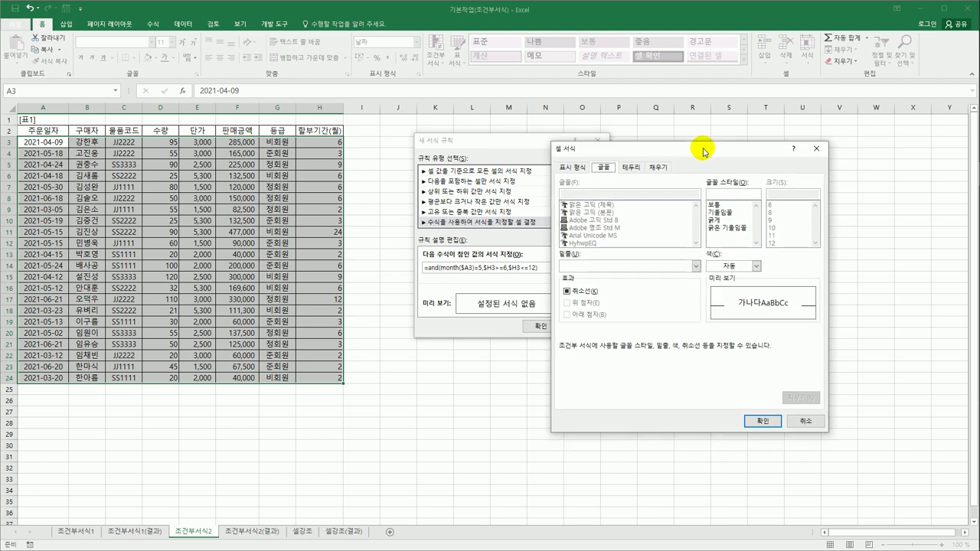
left_click(739, 228)
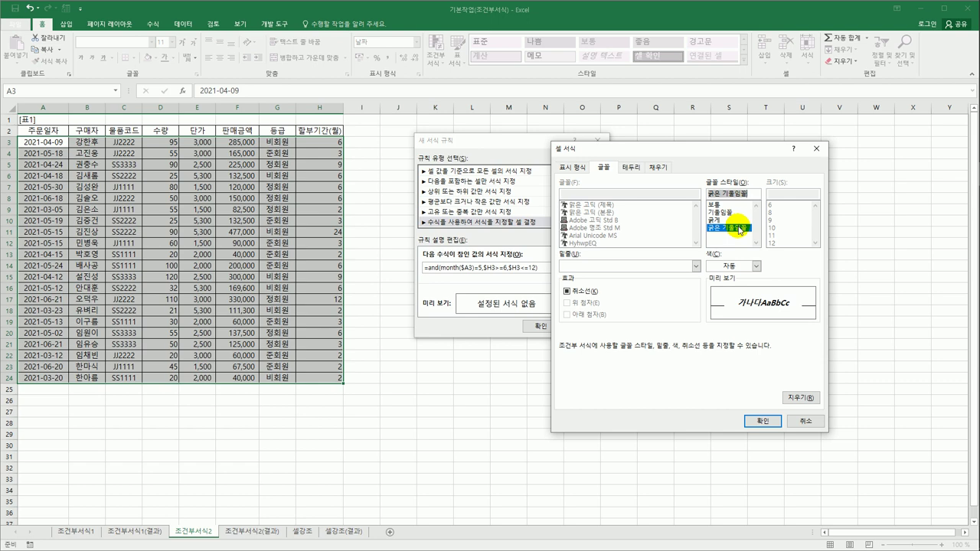
left_click(757, 265)
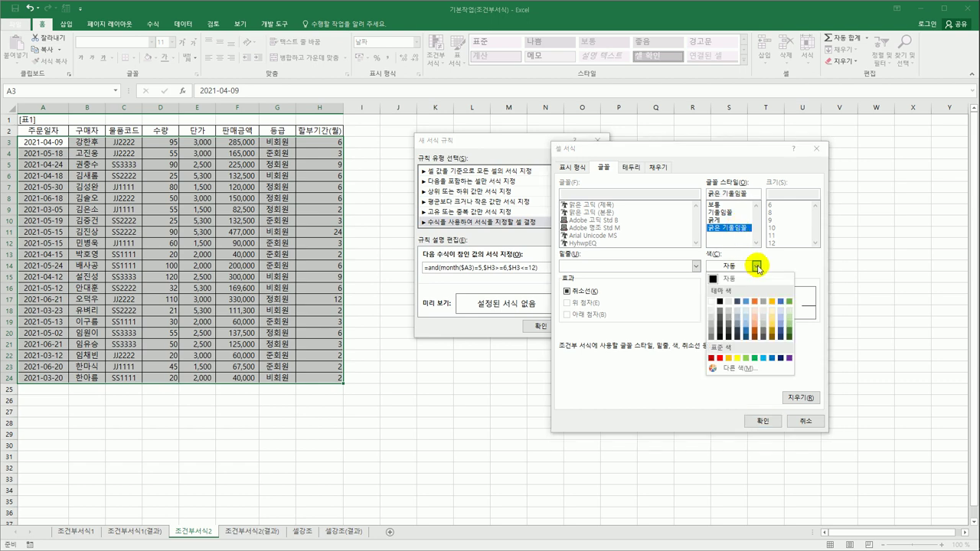
left_click(754, 358)
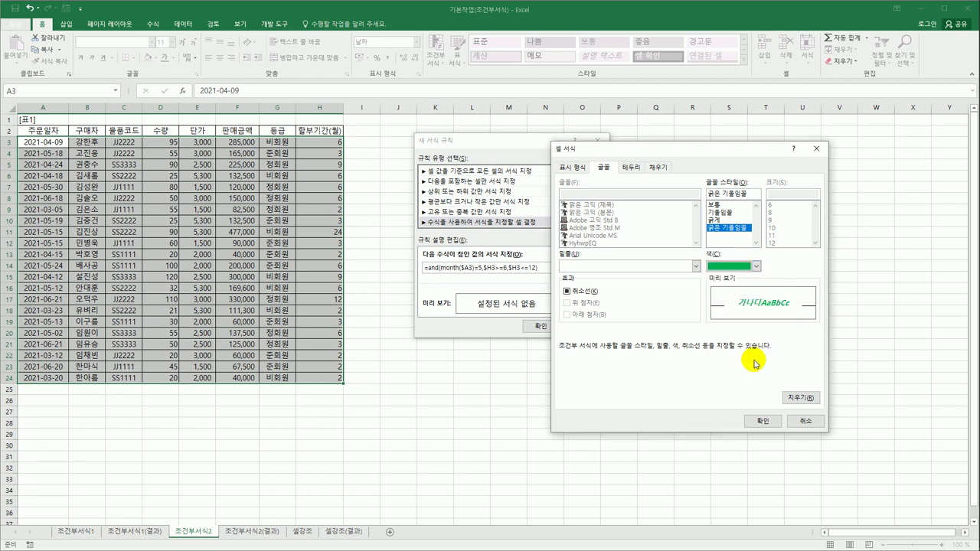
left_click(754, 421)
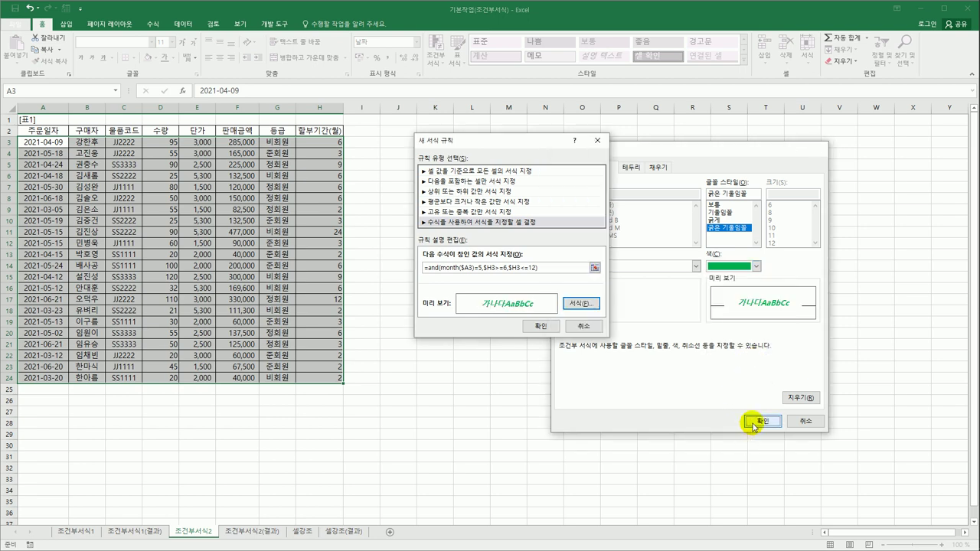
left_click(540, 326)
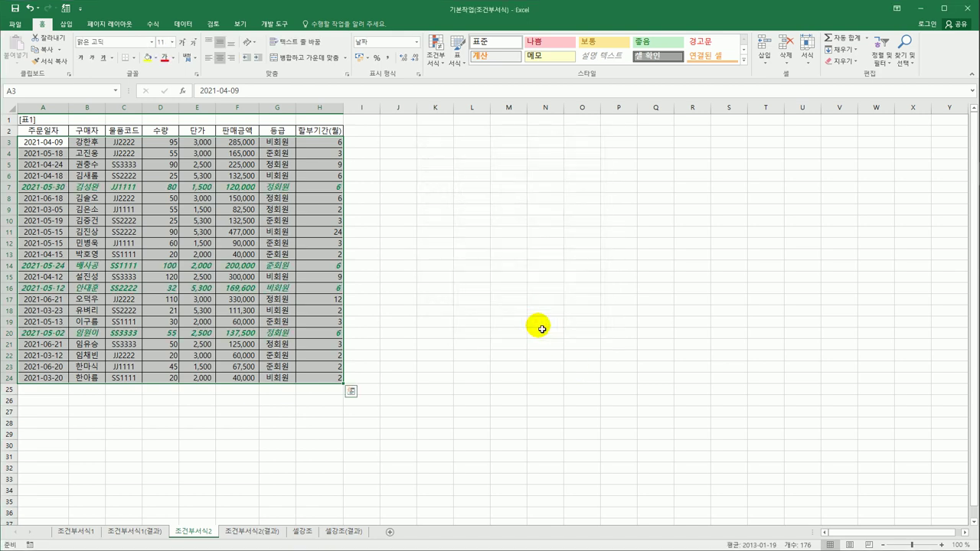
Step: Check the 주문일자 and 할부기간(월) values of highlighted and unhighlighted orders against the May and 6-to-12-month conditions
left_click(35, 188)
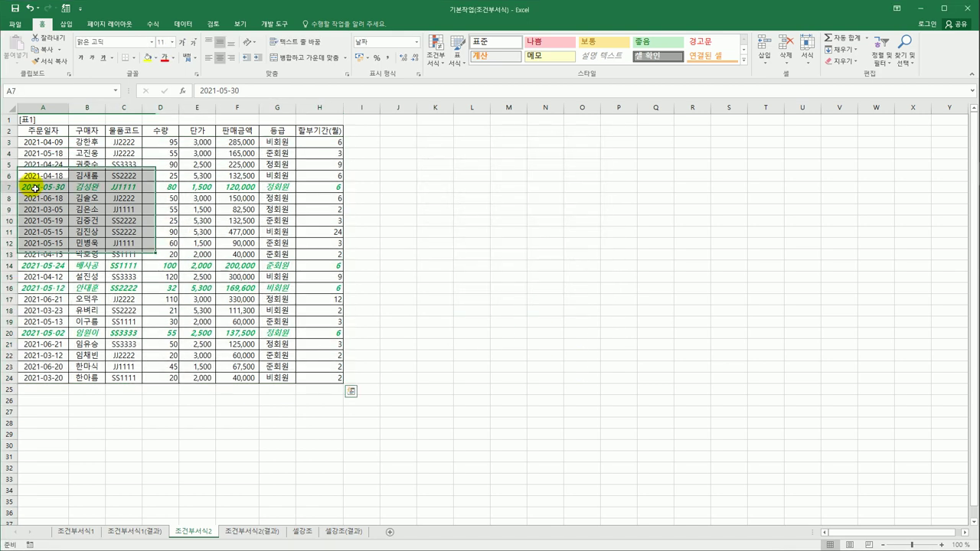
left_click(44, 267)
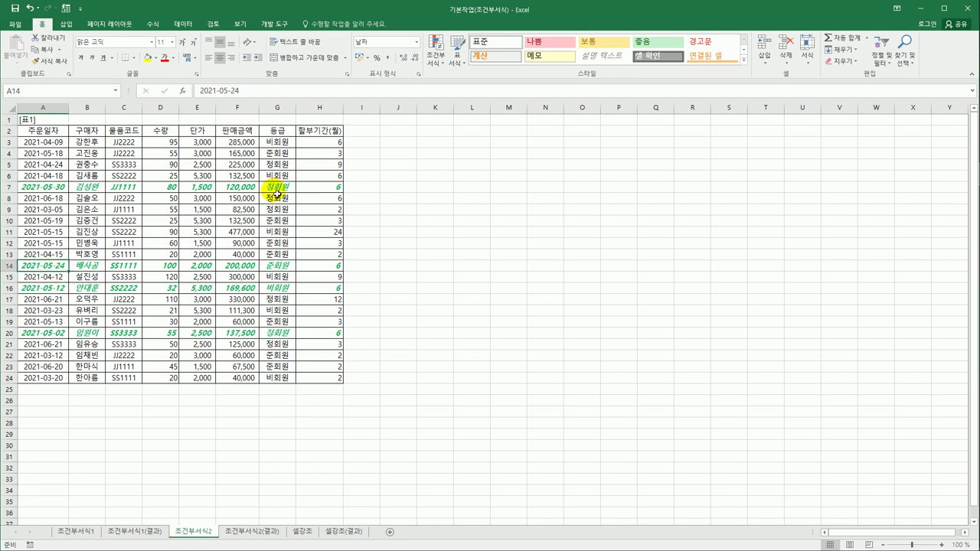
left_click(324, 264)
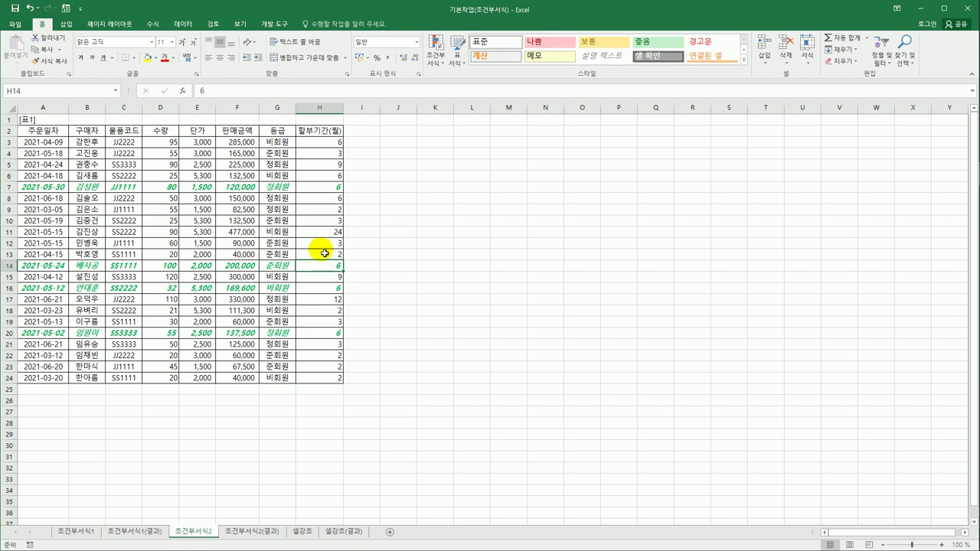
left_click(335, 168)
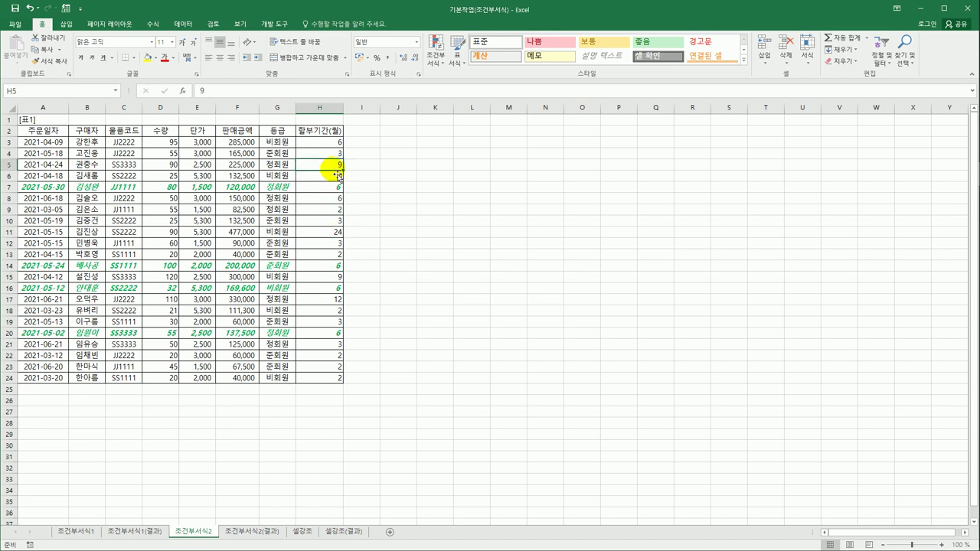
left_click(330, 301)
left_click_drag(333, 304, 55, 301)
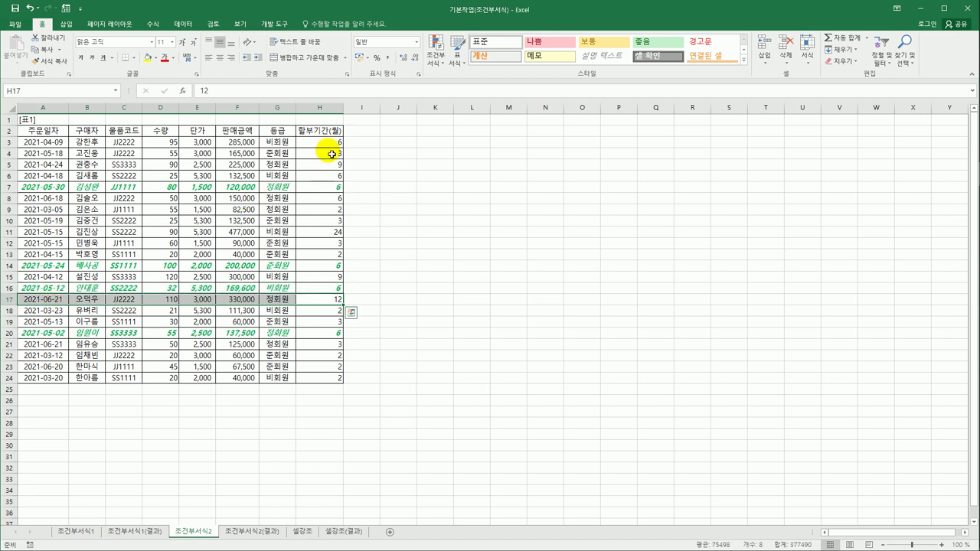
left_click_drag(325, 146, 308, 381)
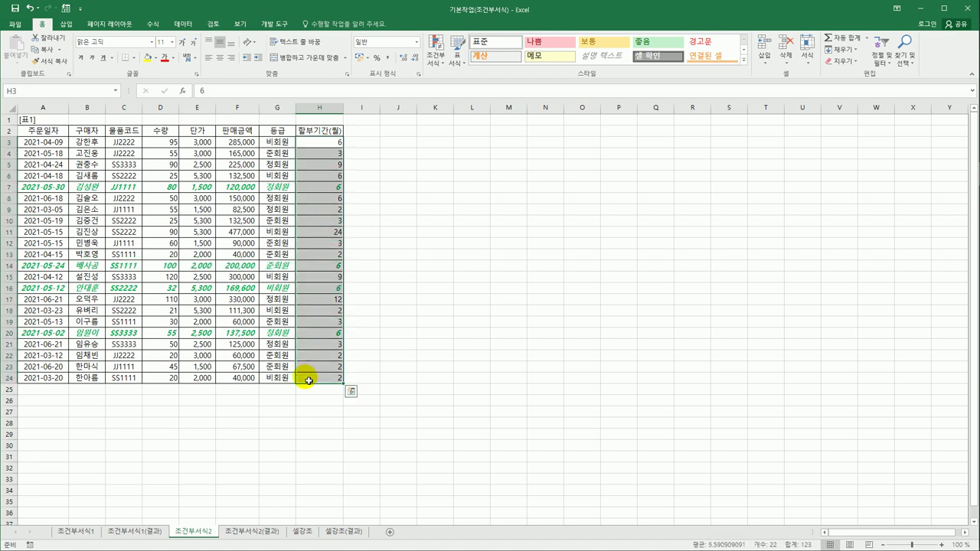
left_click(432, 355)
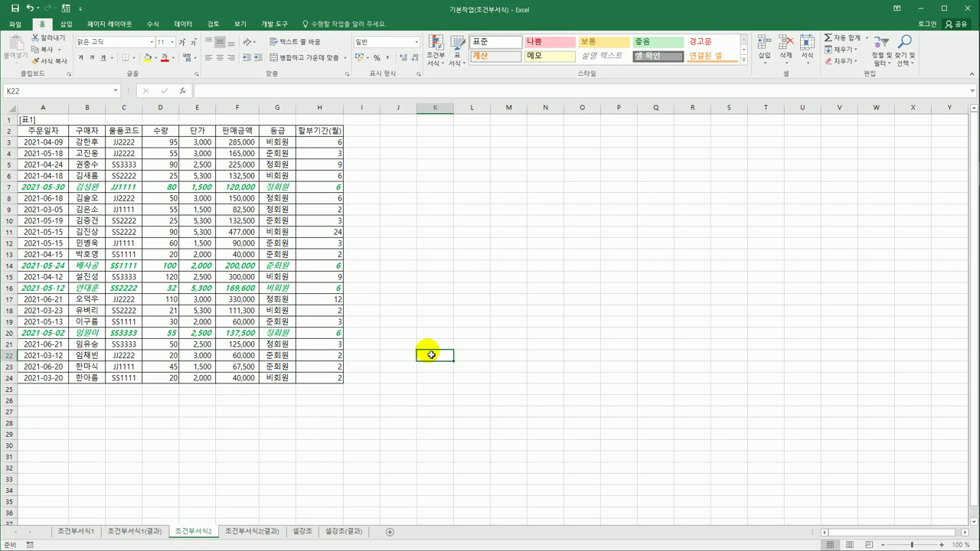
Step: Compare the formatted order table with the 조건부서식2(결과) sheet and review the 셀강조 and 조건부서식1 sheets
left_click(256, 534)
left_click(202, 531)
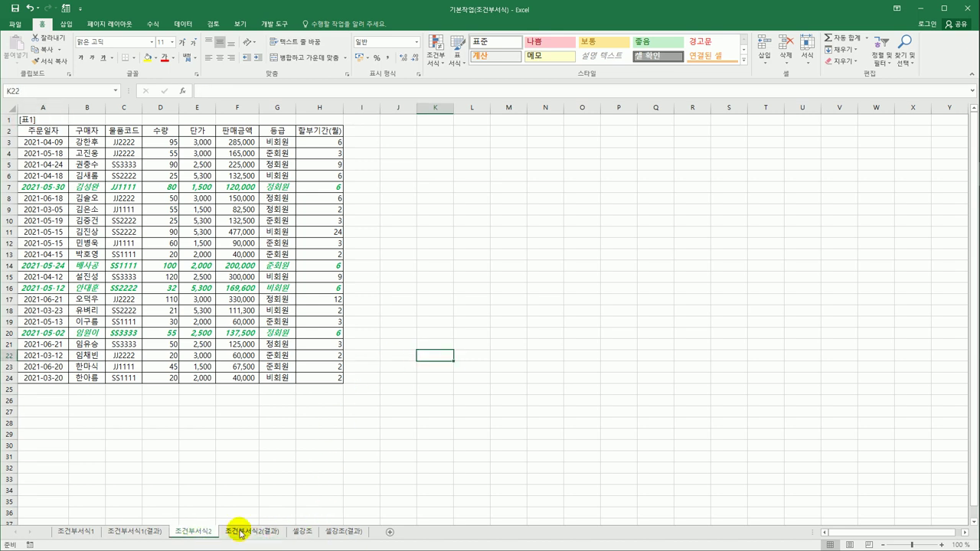
left_click(240, 534)
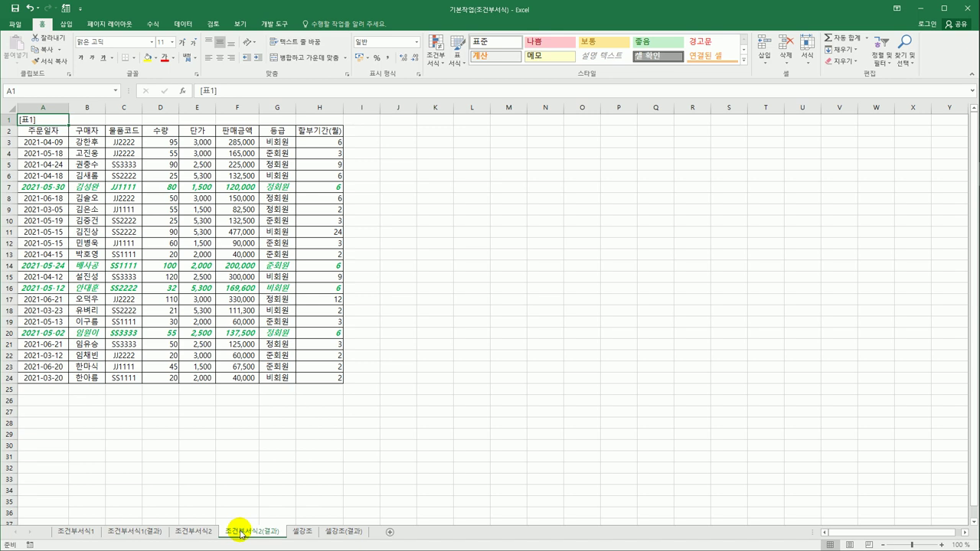
left_click(303, 533)
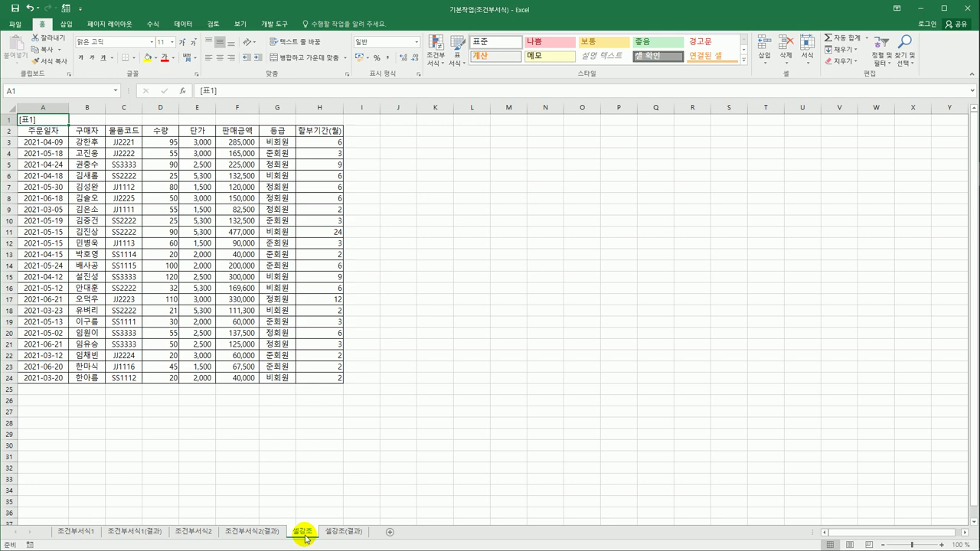
left_click(76, 531)
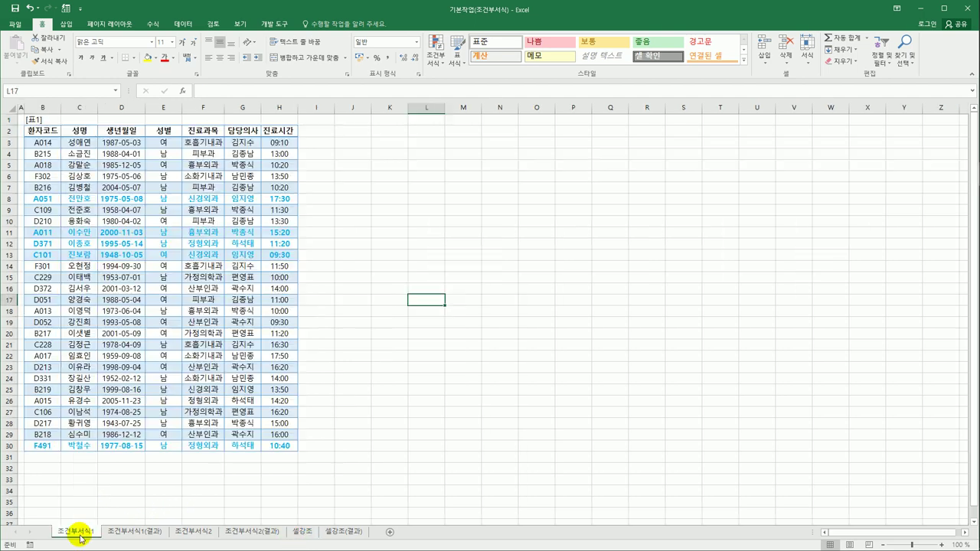
left_click(190, 530)
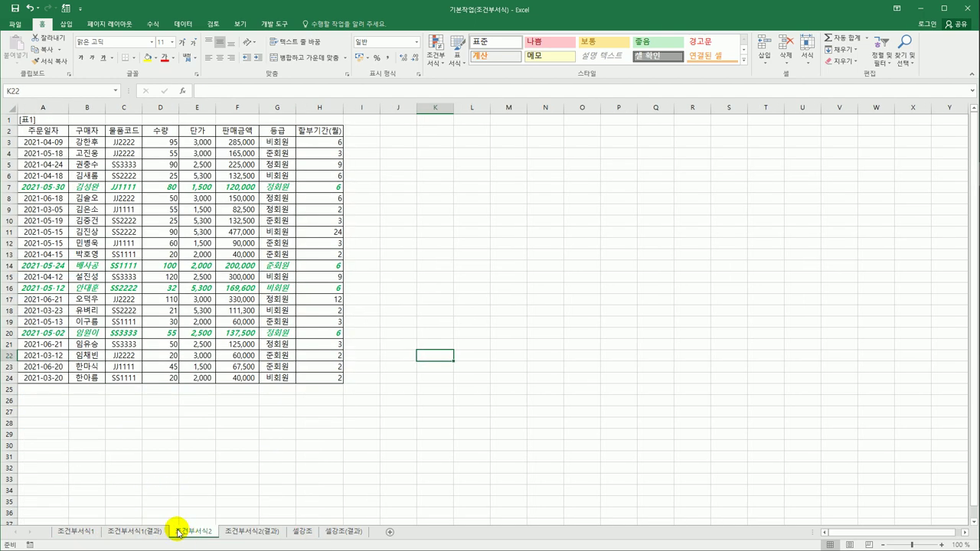
Step: On the 셀강조 sheet, start a duplicate-values (중복 값) highlight rule for the 물품코드 cells C3:C24
left_click(298, 531)
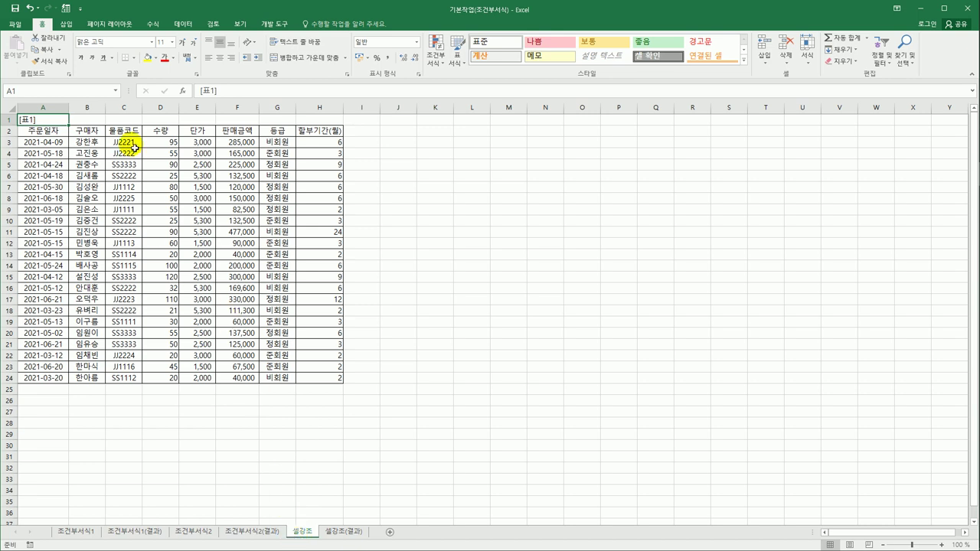
left_click_drag(123, 143, 129, 390)
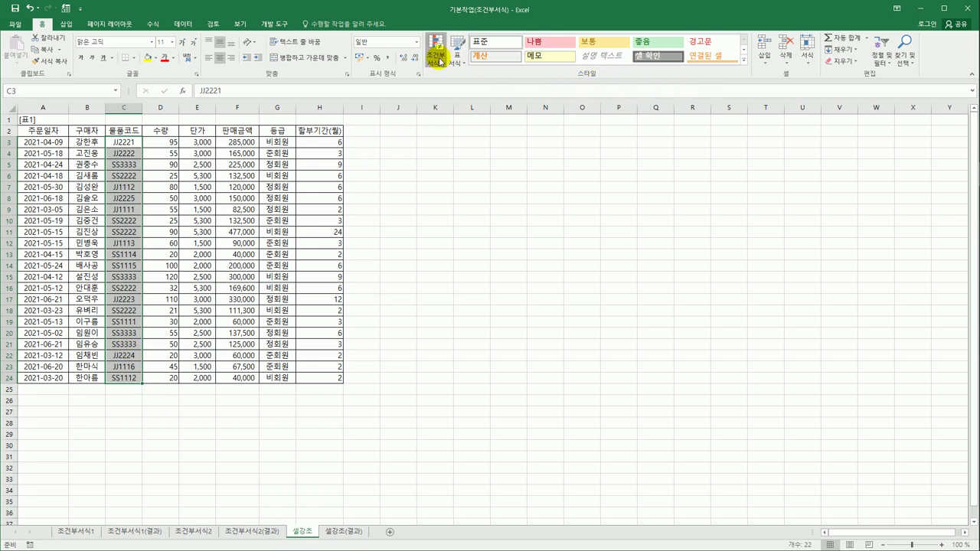
left_click(434, 57)
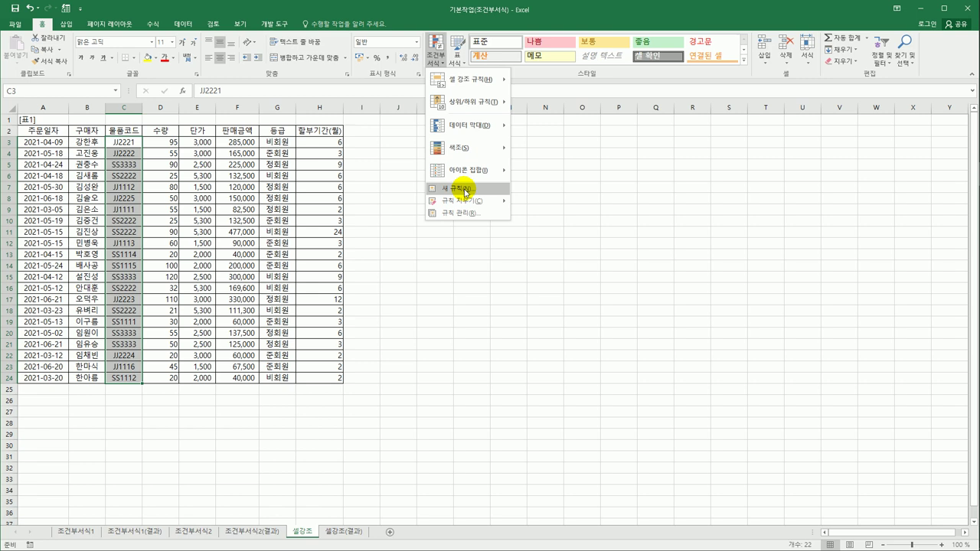
mouse_move(474, 91)
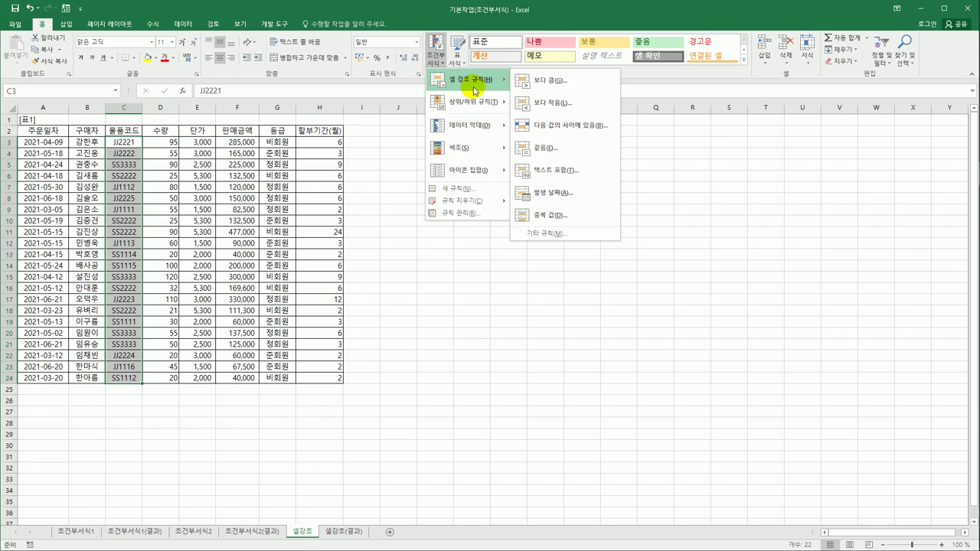
left_click(577, 215)
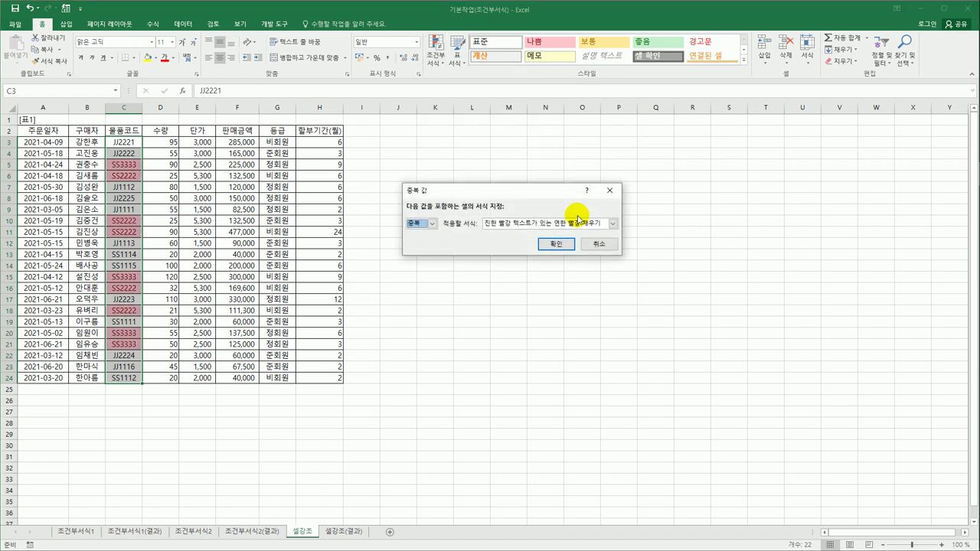
Step: Format the duplicate 물품코드 values with 진한 녹색 텍스트가 있는 녹색 채우기 and apply the rule
left_click_drag(505, 190, 478, 177)
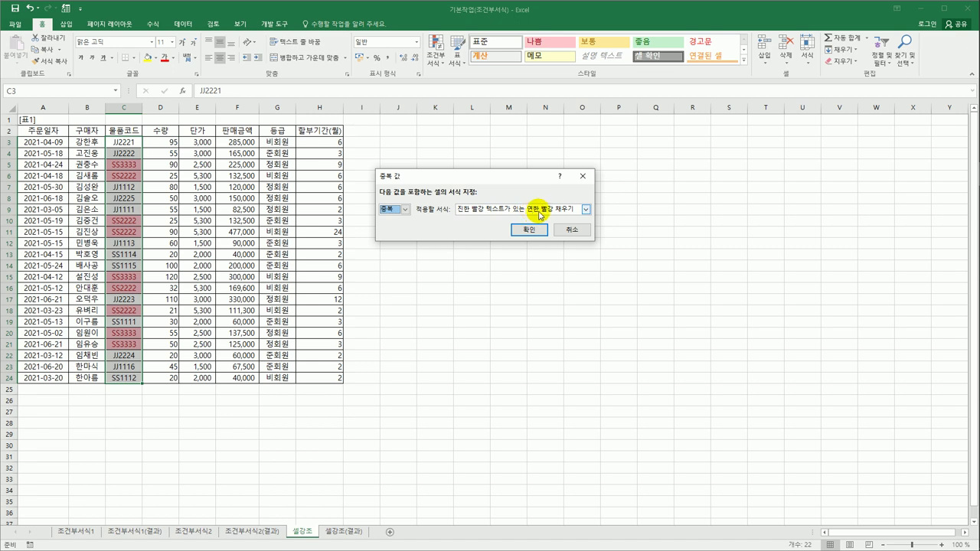
left_click(585, 211)
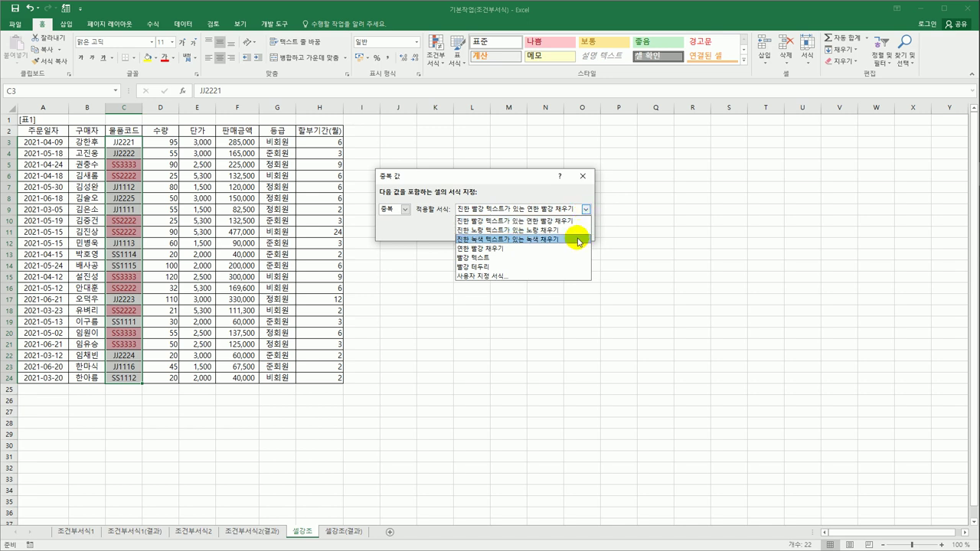
left_click(578, 240)
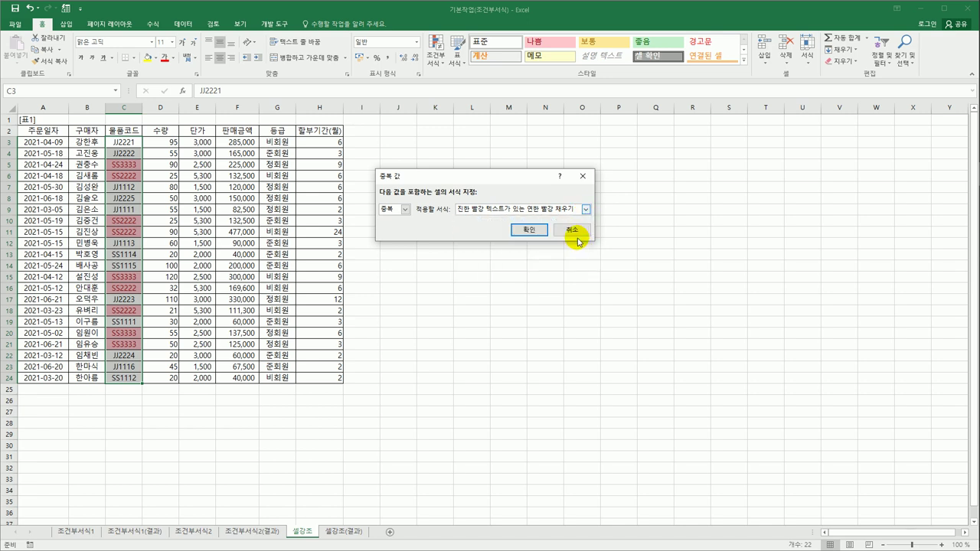
left_click(532, 230)
left_click(523, 308)
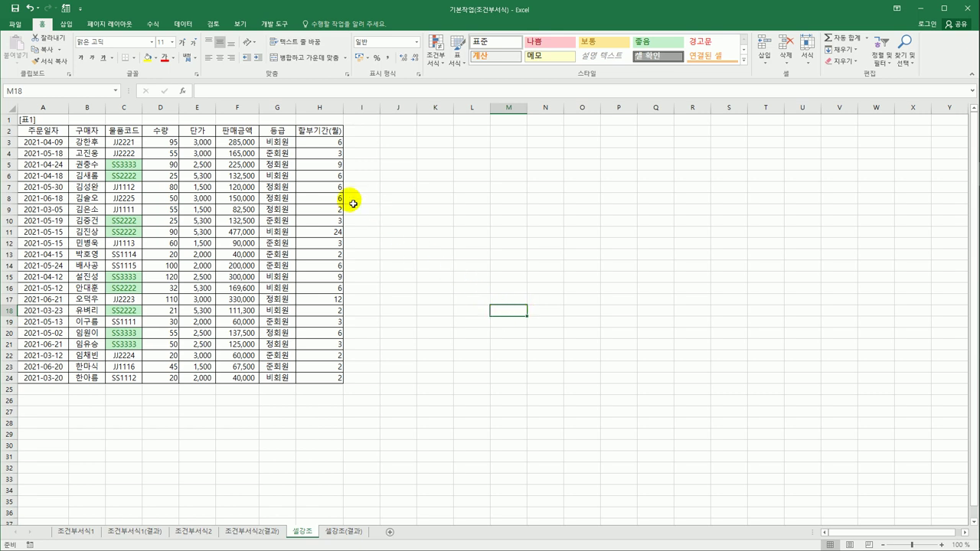
Step: Start an above-average (평균 초과) rule for the 판매금액 cells F3:F24
left_click(234, 144)
left_click_drag(233, 145, 236, 378)
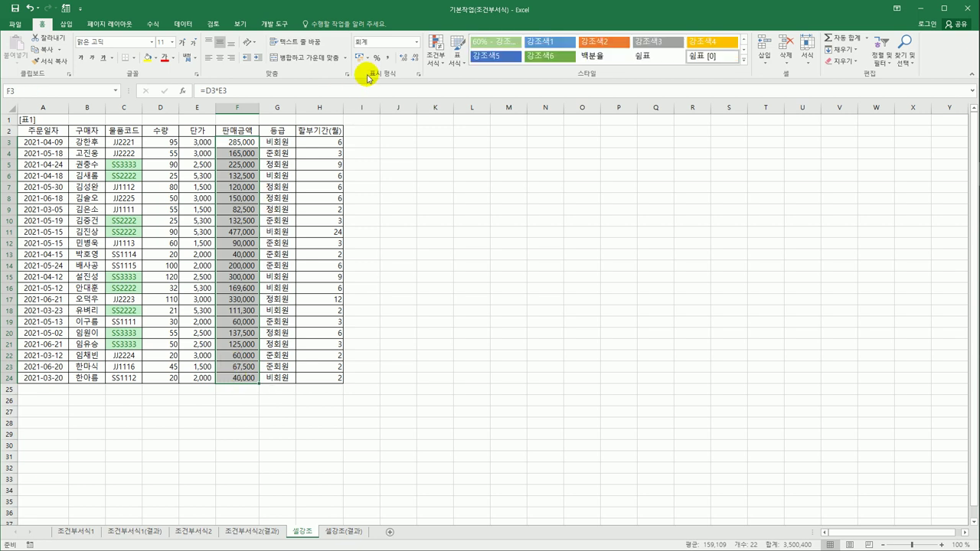
left_click(434, 60)
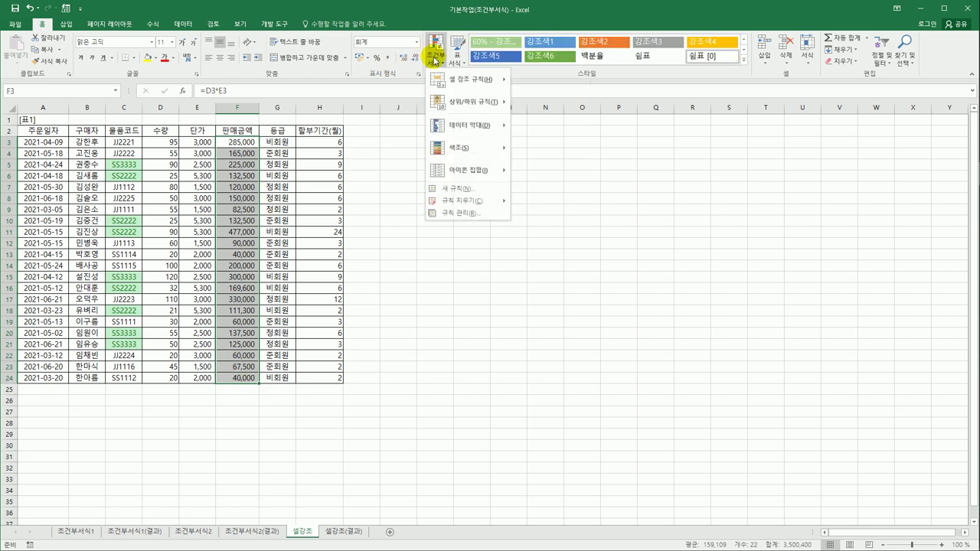
mouse_move(455, 103)
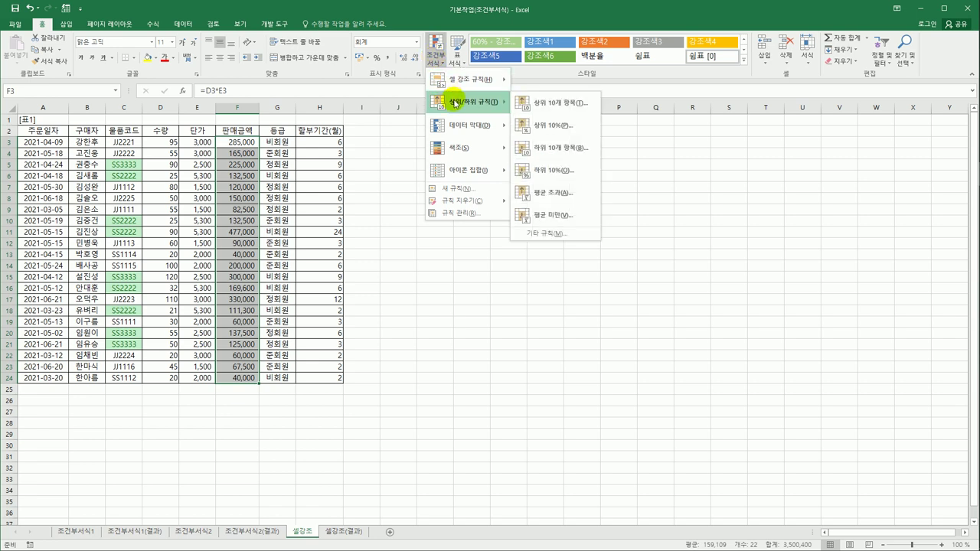
left_click(558, 195)
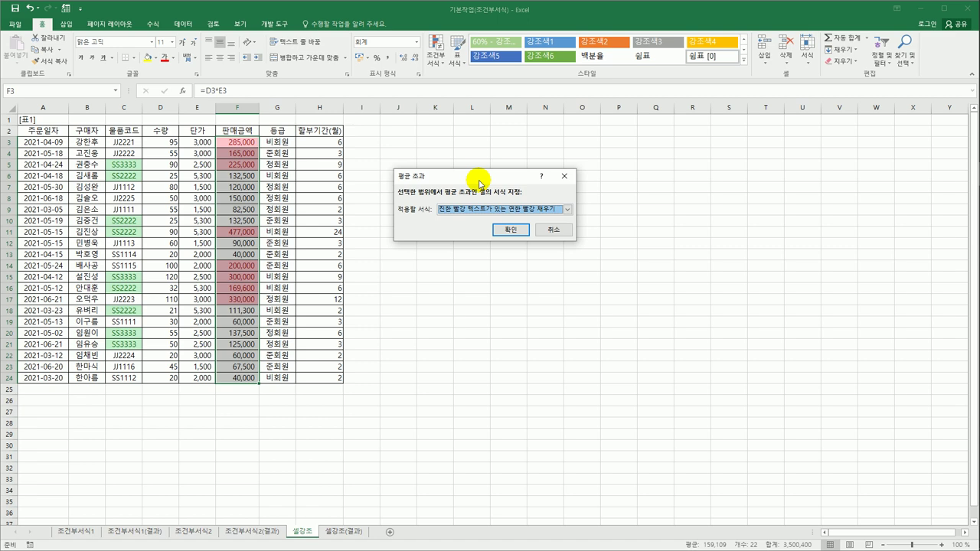
Step: Format the above-average 판매금액 values with 연한 빨강 채우기 and apply the rule
left_click(568, 210)
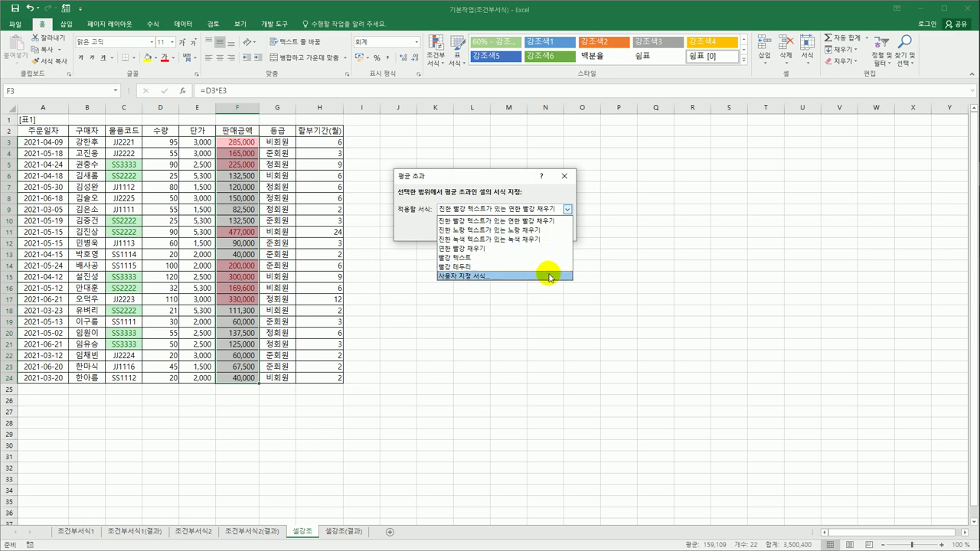
left_click(545, 249)
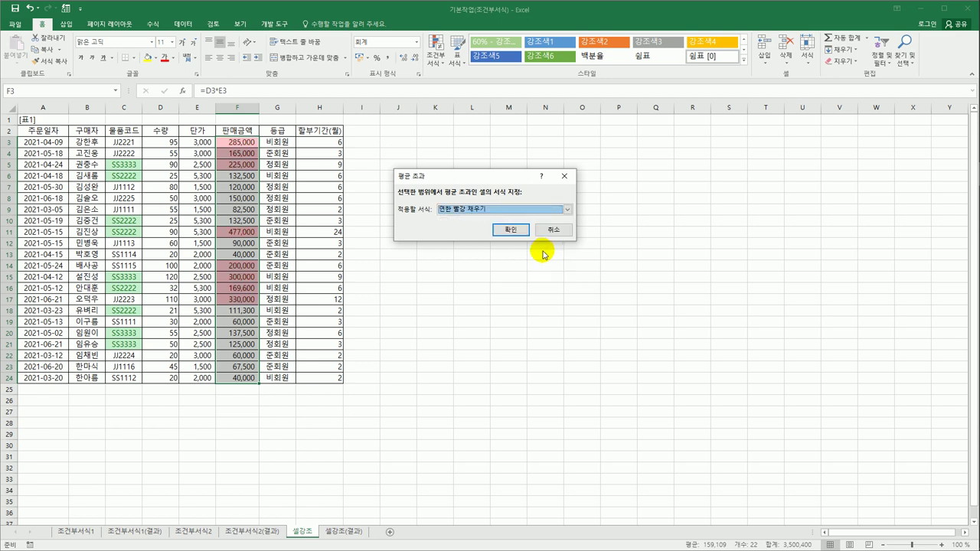
left_click(511, 231)
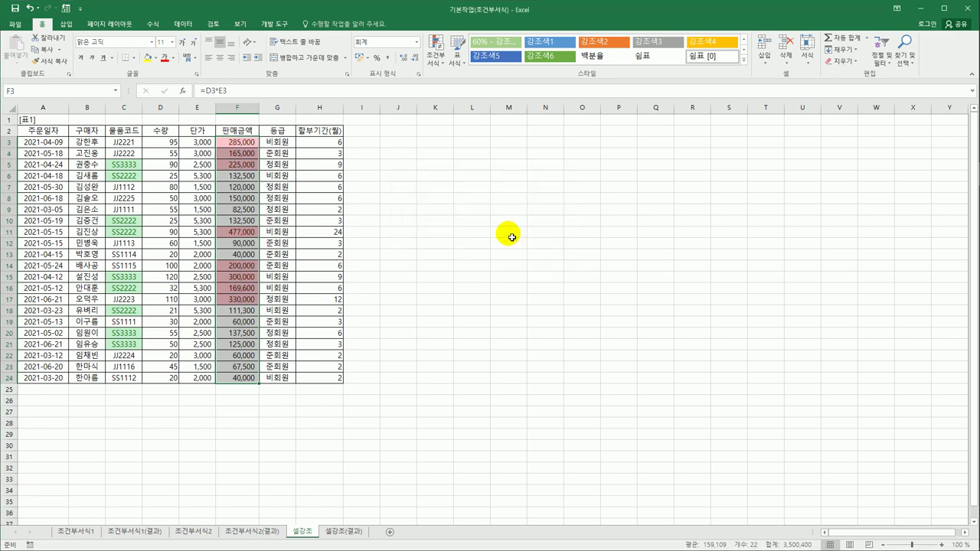
left_click(487, 259)
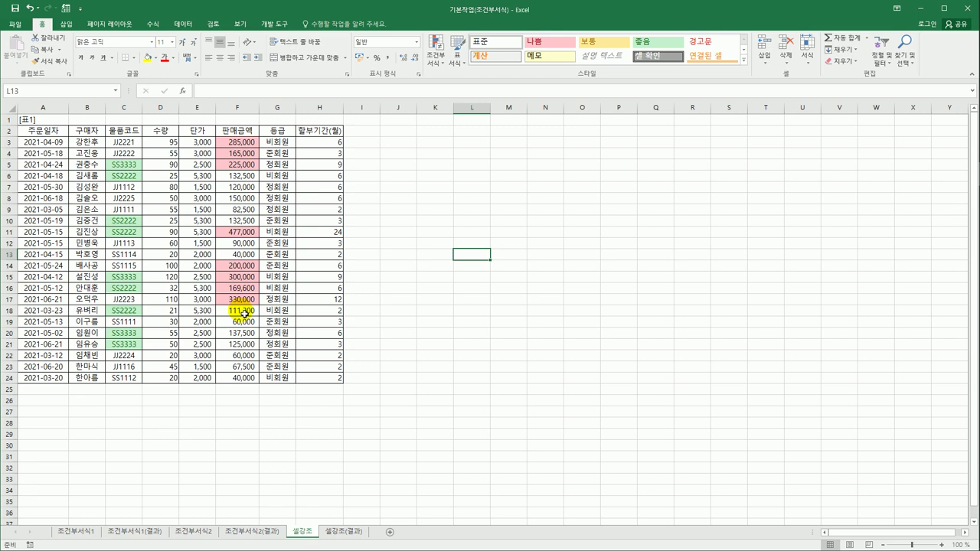
Step: Compare the 셀강조 sheet's highlighting with the 셀강조(결과) sheet
left_click(331, 534)
left_click(301, 534)
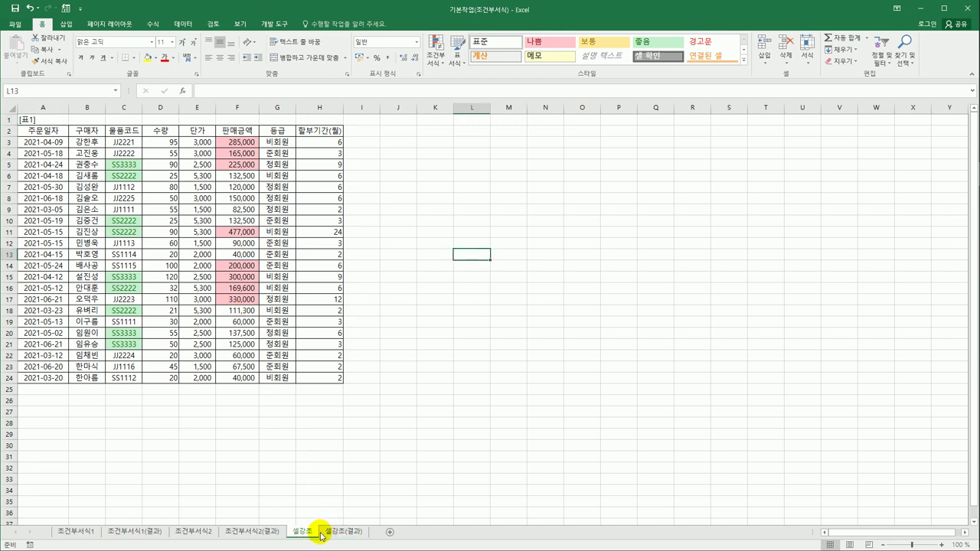
left_click(322, 533)
left_click(313, 534)
left_click(327, 535)
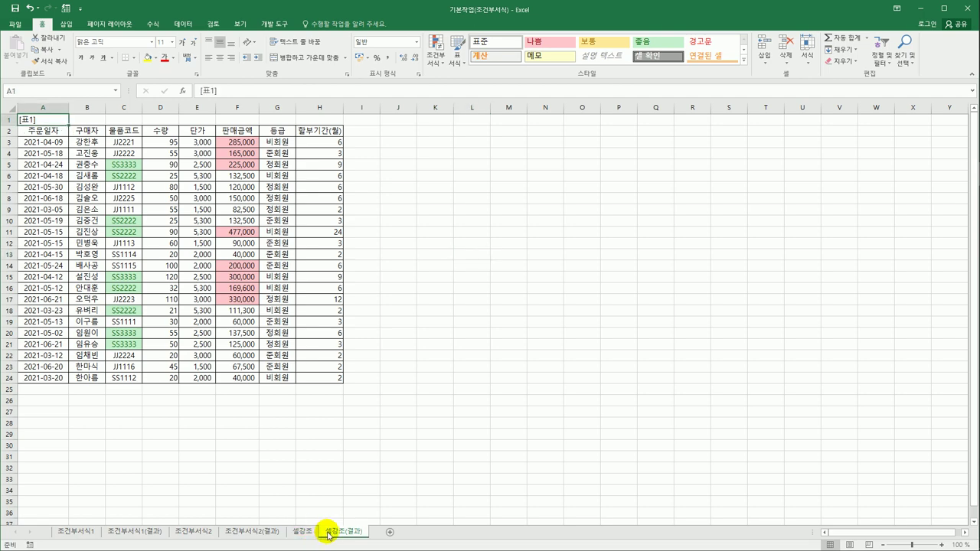
left_click(480, 406)
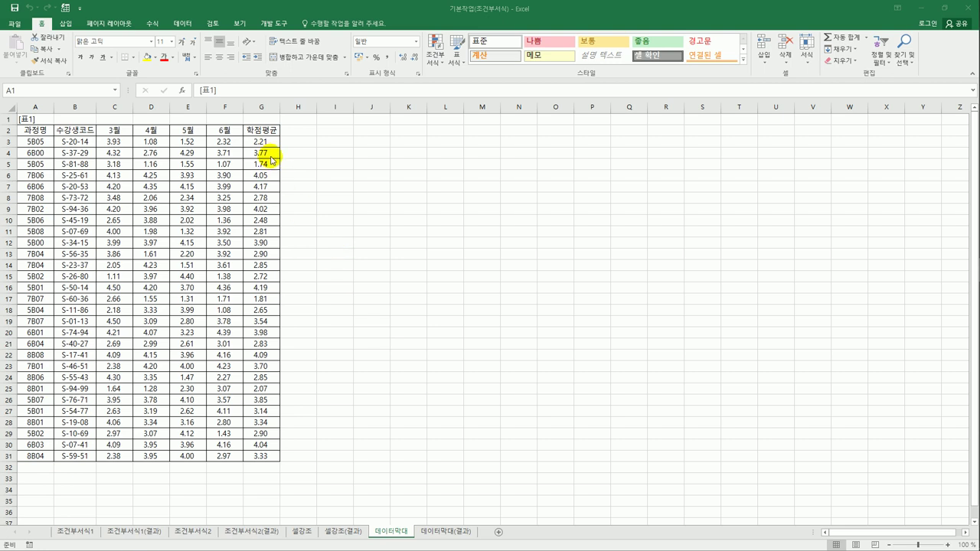
Step: Start a new conditional formatting rule for the 학점평균 cells G3:G31, based on all cell values with the 데이터 막대 style
left_click_drag(270, 144, 270, 457)
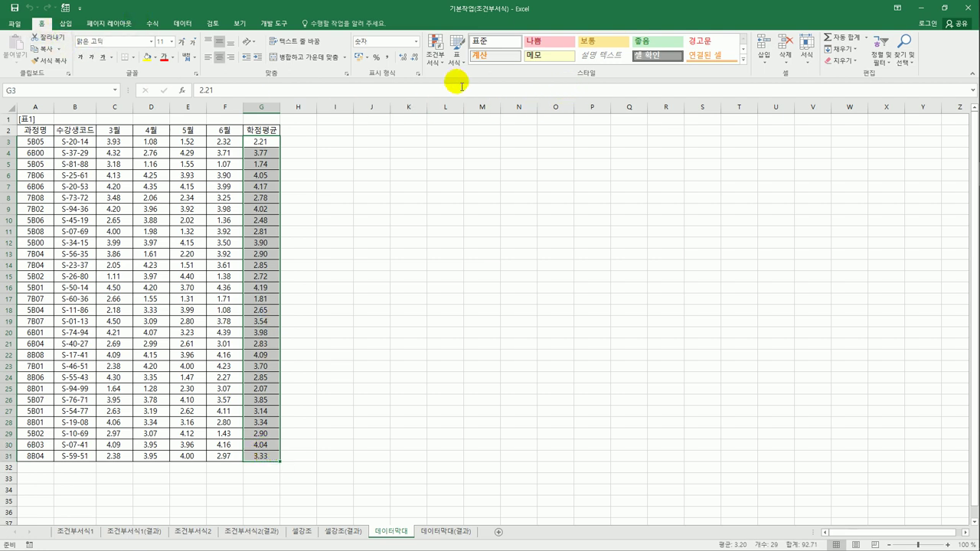
left_click(440, 66)
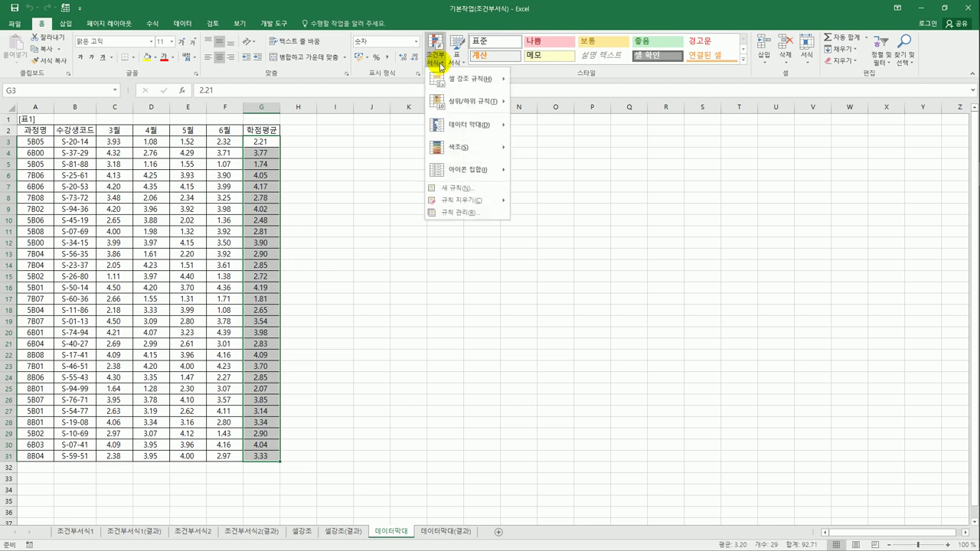
left_click(458, 187)
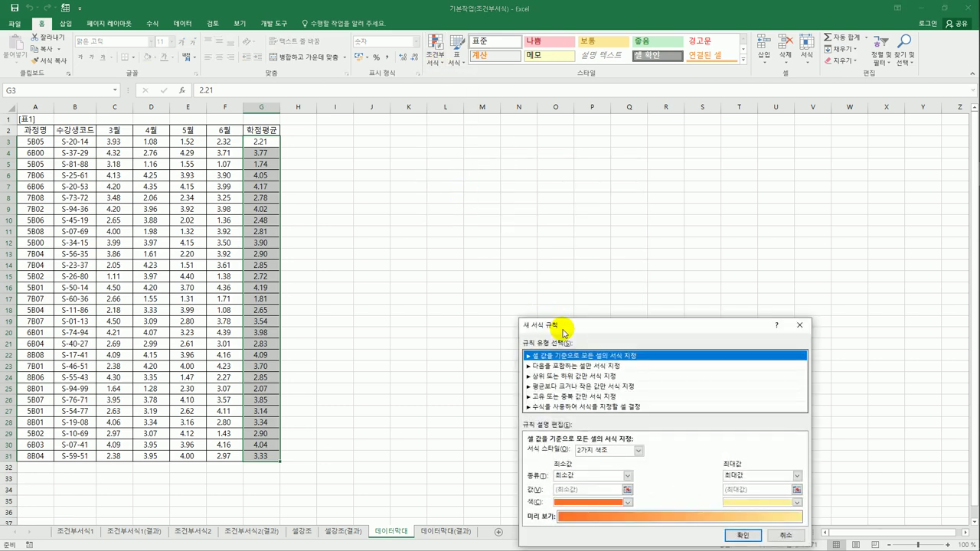
left_click_drag(565, 329, 460, 150)
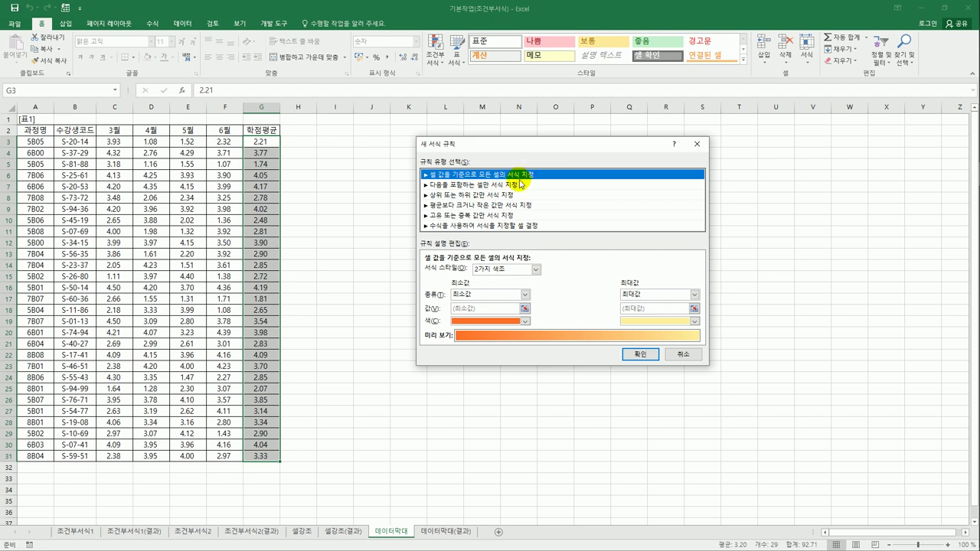
left_click(535, 269)
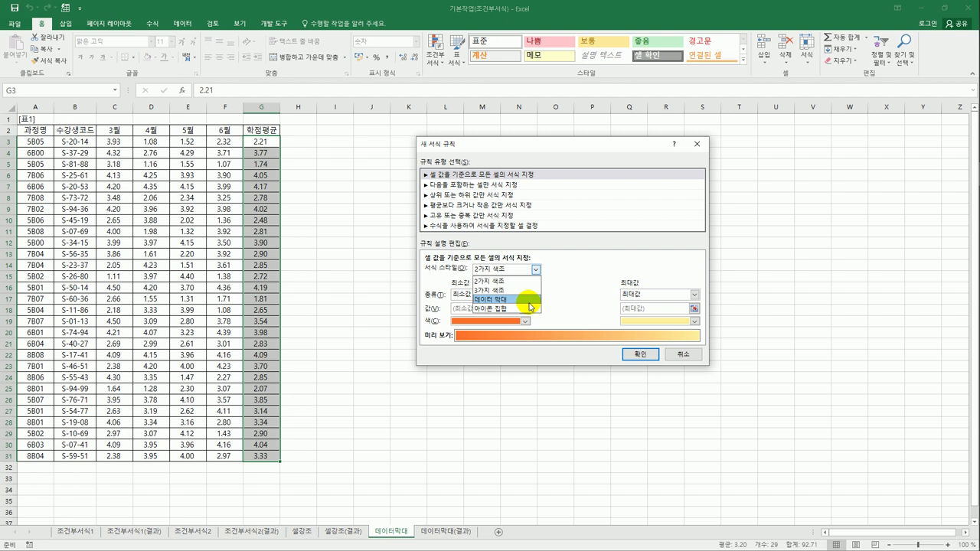
left_click(529, 303)
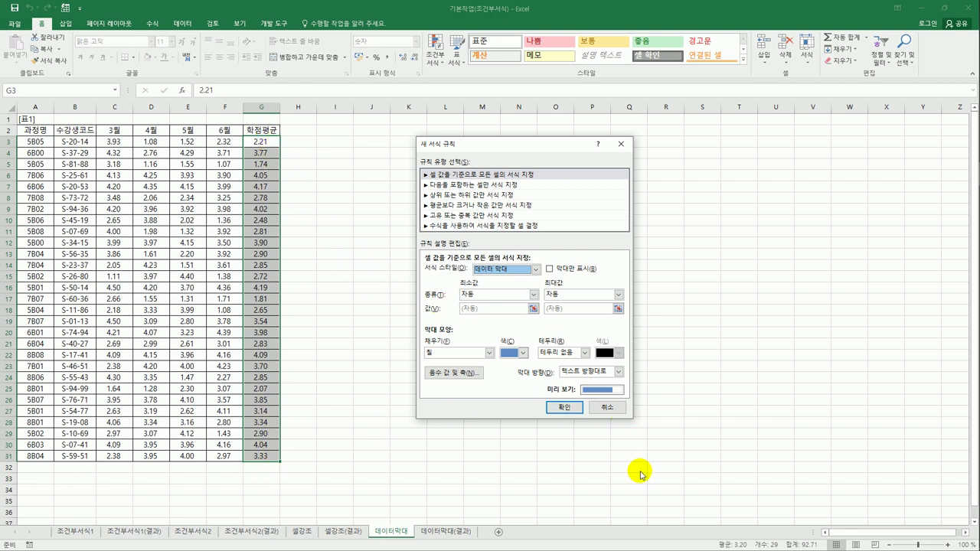
Step: Set the data bar's minimum to 백분위수 10 and its maximum to 백분위수 90
left_click(533, 294)
left_click(502, 343)
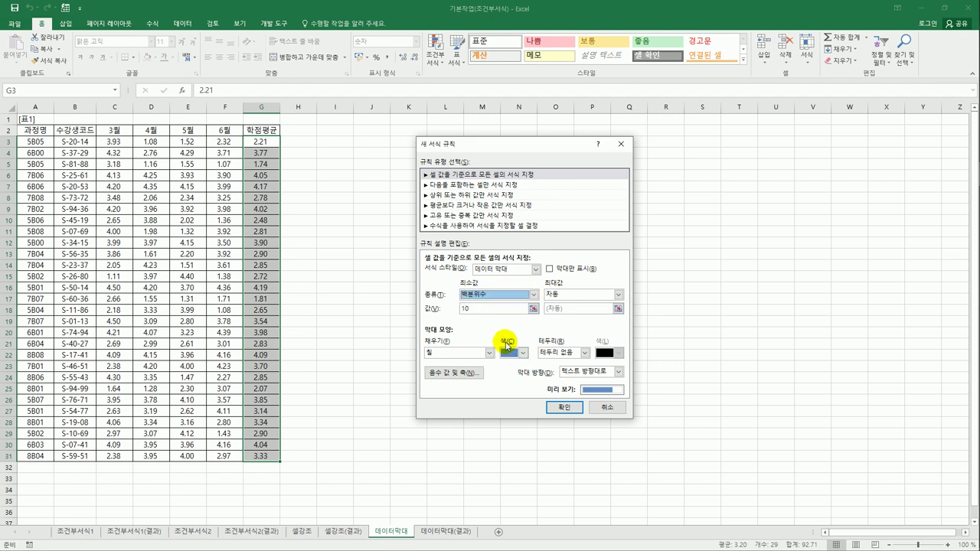
left_click(615, 293)
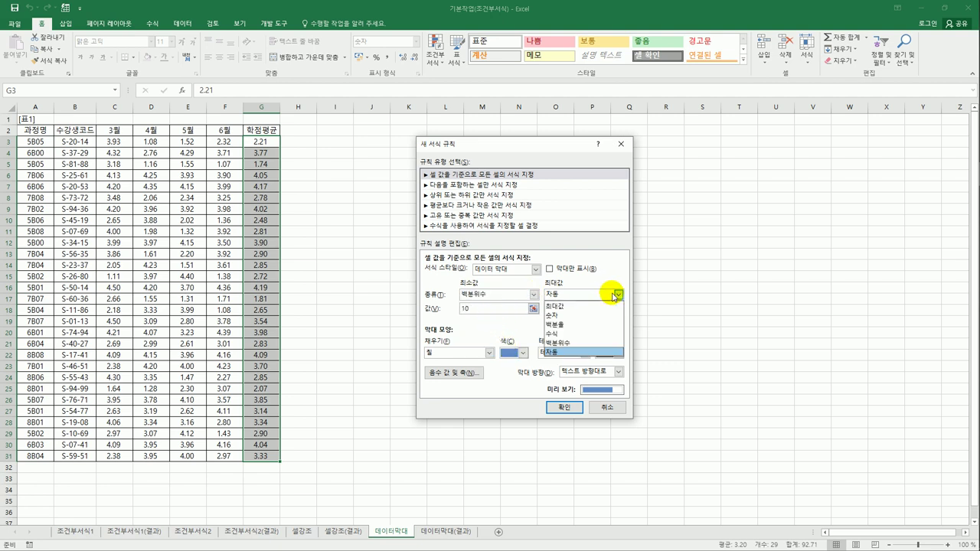
left_click(602, 348)
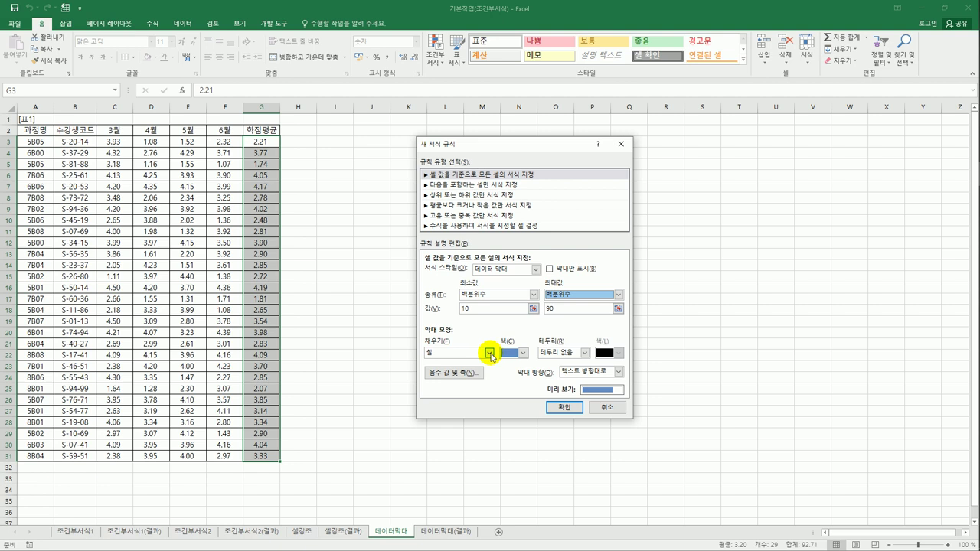
Step: Give the data bars a 그라데이션 채우기 fill in standard yellow and apply the rule to the 학점평균 cells
left_click(490, 353)
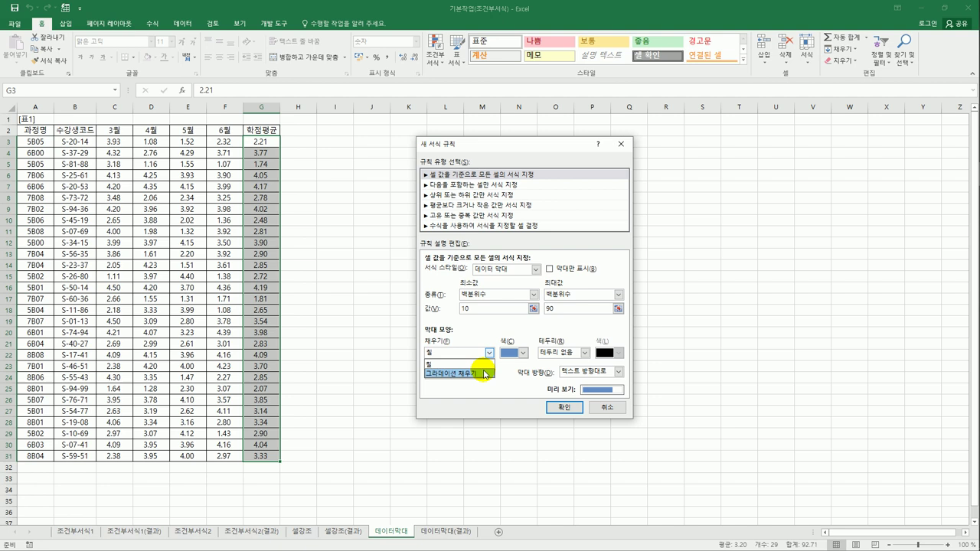
left_click(485, 373)
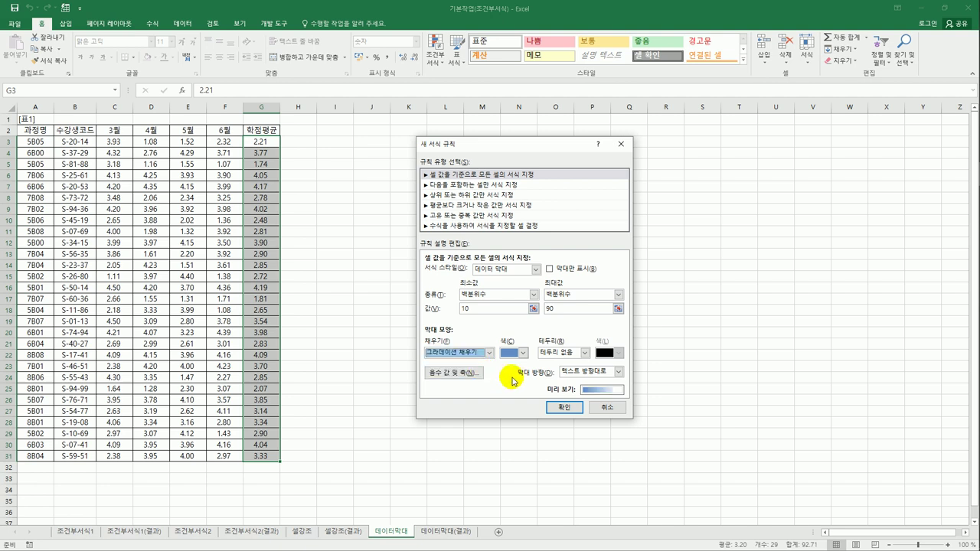
left_click(515, 353)
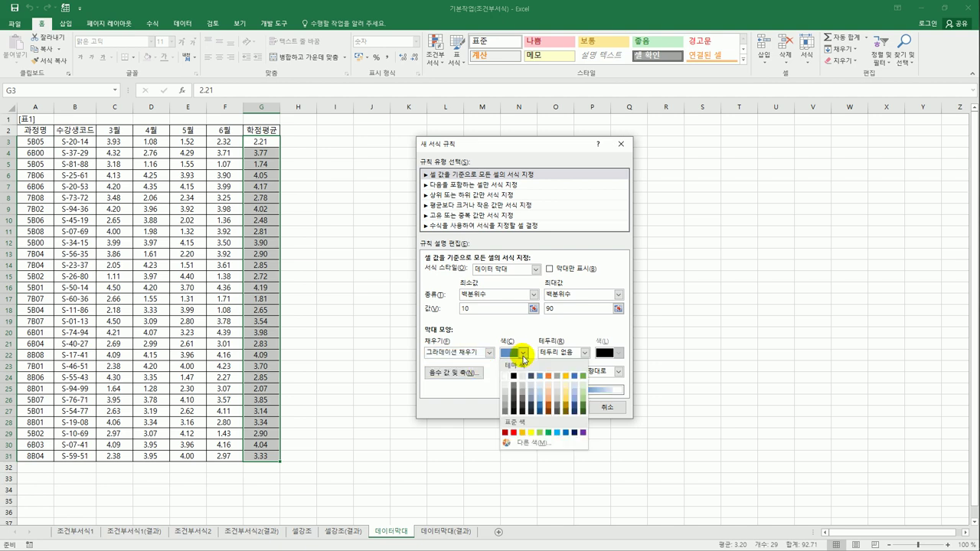
left_click(534, 433)
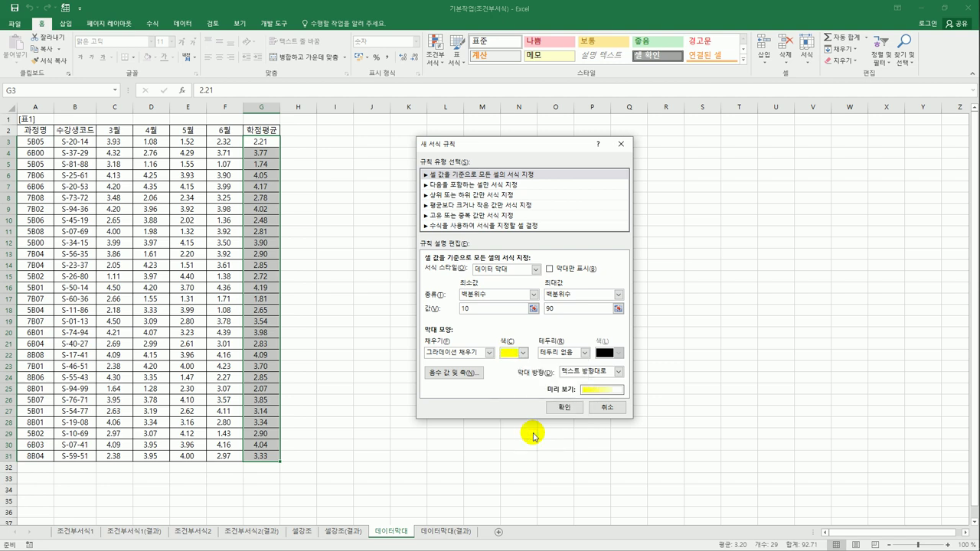
left_click(580, 410)
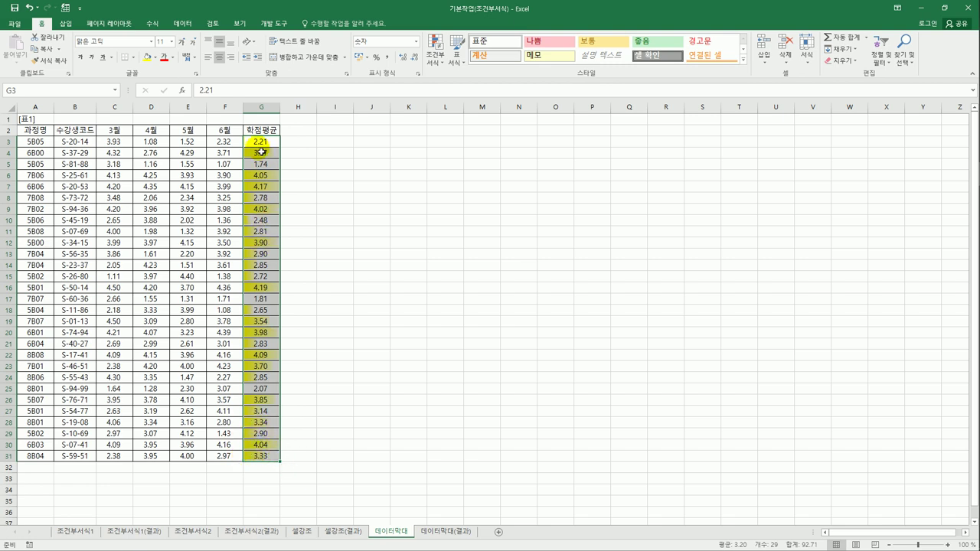
left_click(258, 455)
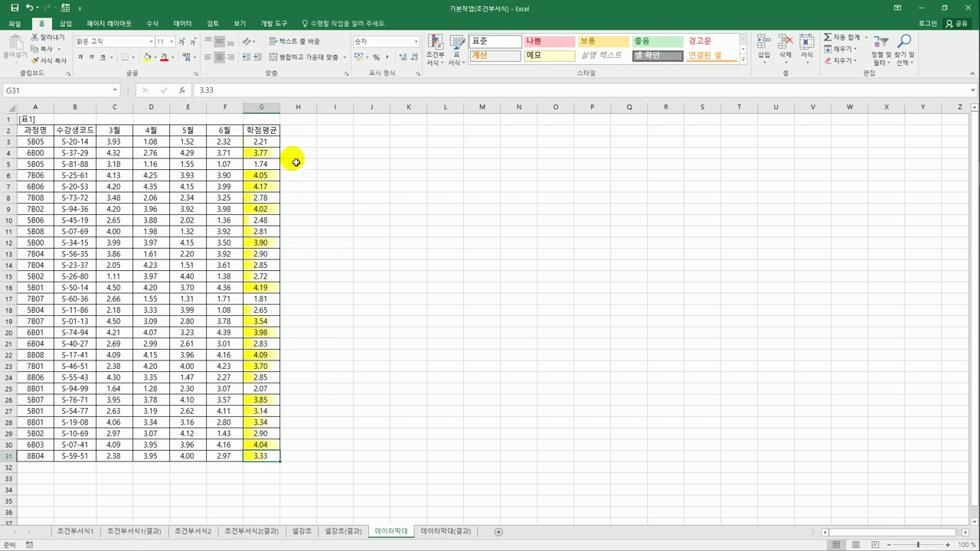
left_click(273, 24)
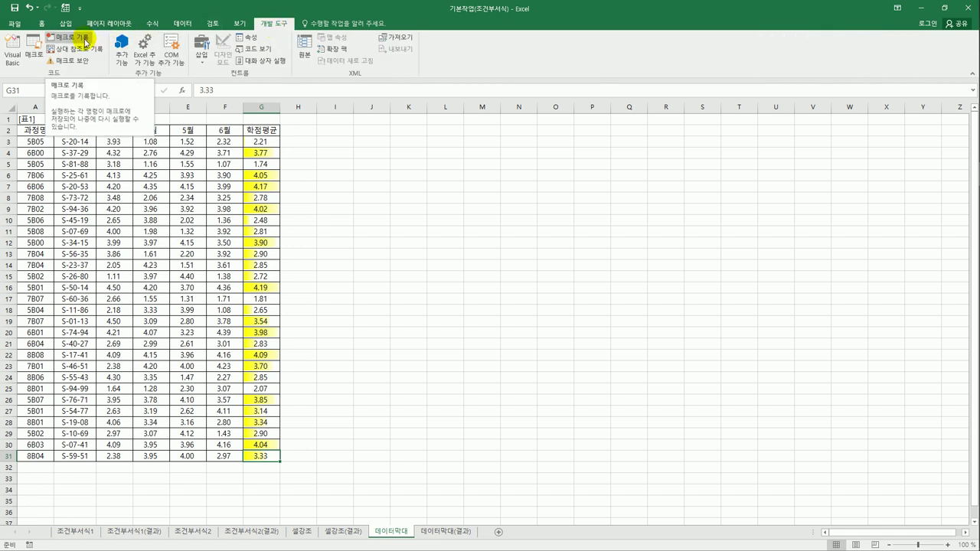
left_click(366, 228)
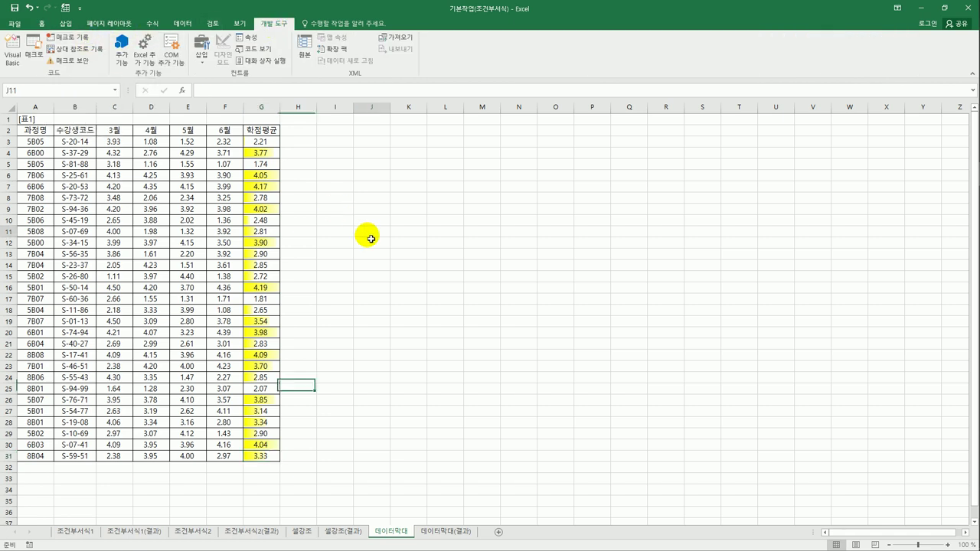
left_click(257, 143)
left_click_drag(258, 143, 262, 458)
left_click(42, 24)
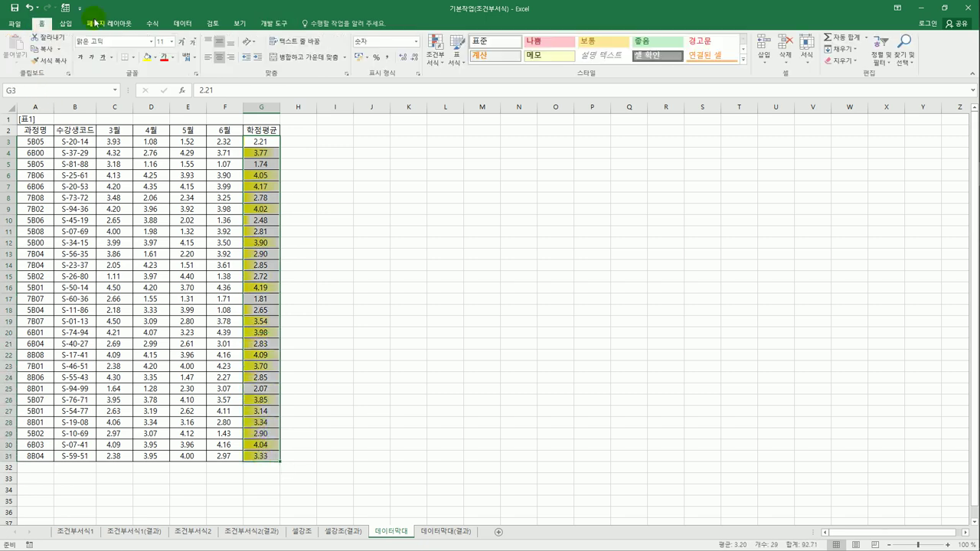
left_click(426, 237)
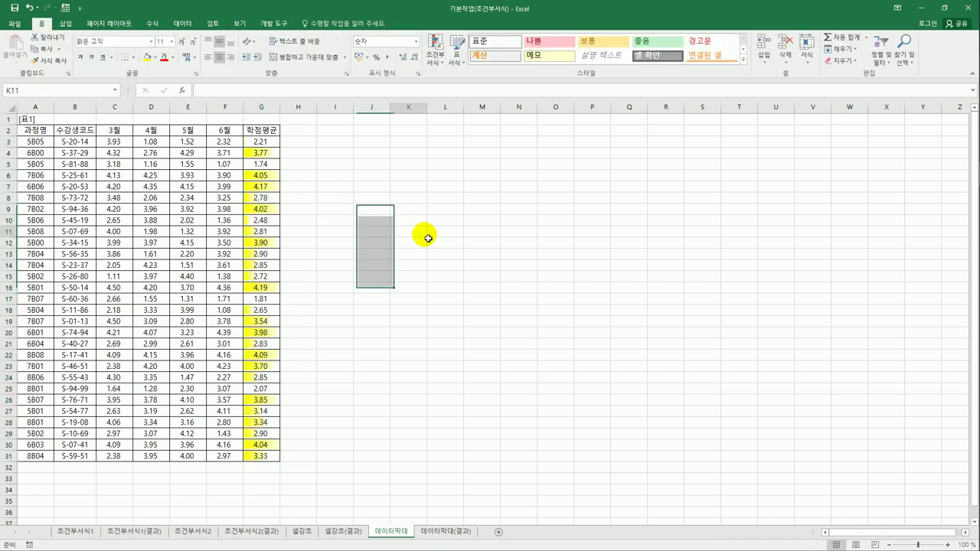